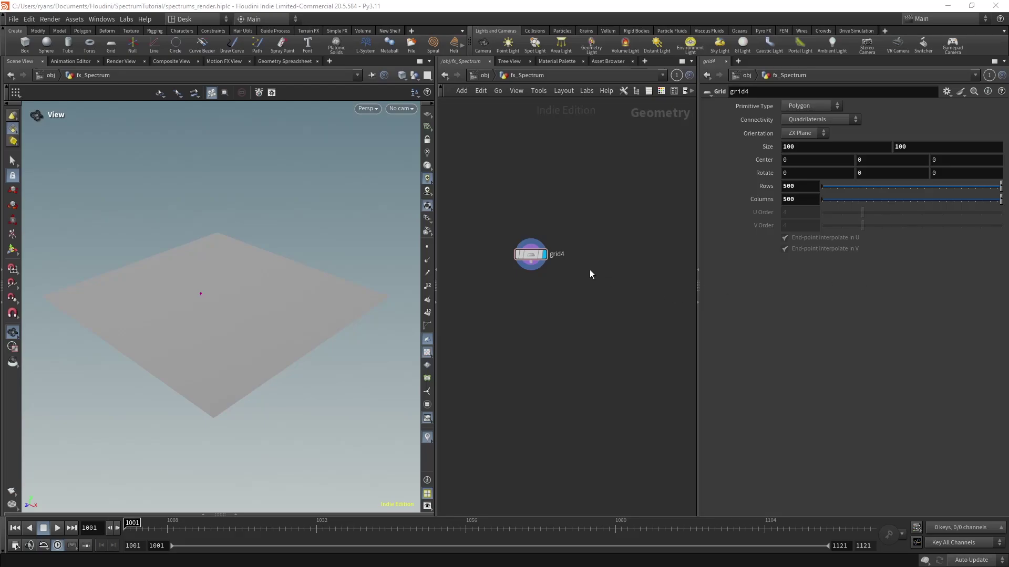
- Add an Ocean Waves node beside the grid node in the network
middle_click_drag(590, 270, 608, 249)
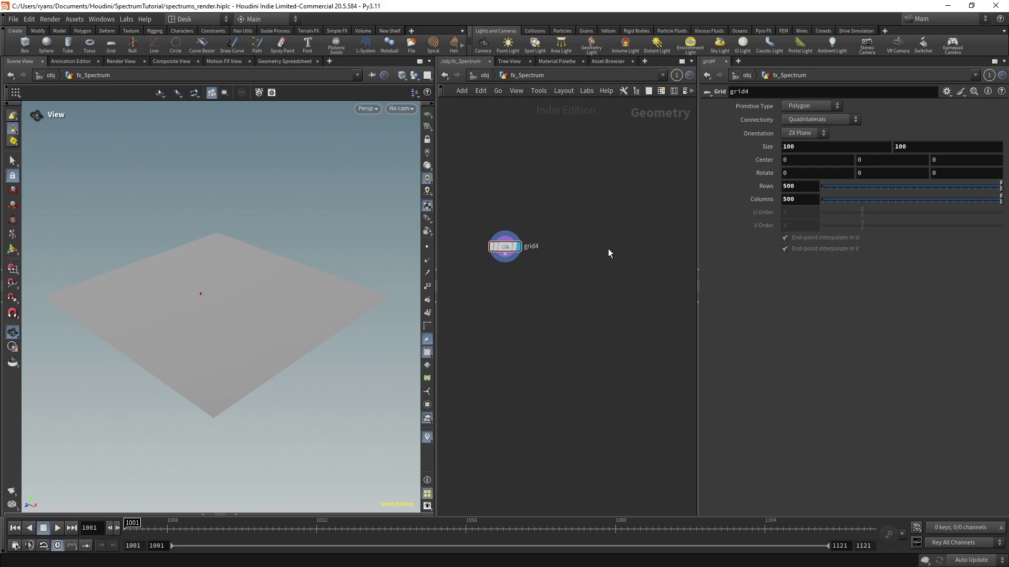
key("Tab")
type("oceansp")
key("Return")
left_click(607, 253)
key("Tab")
key("Escape")
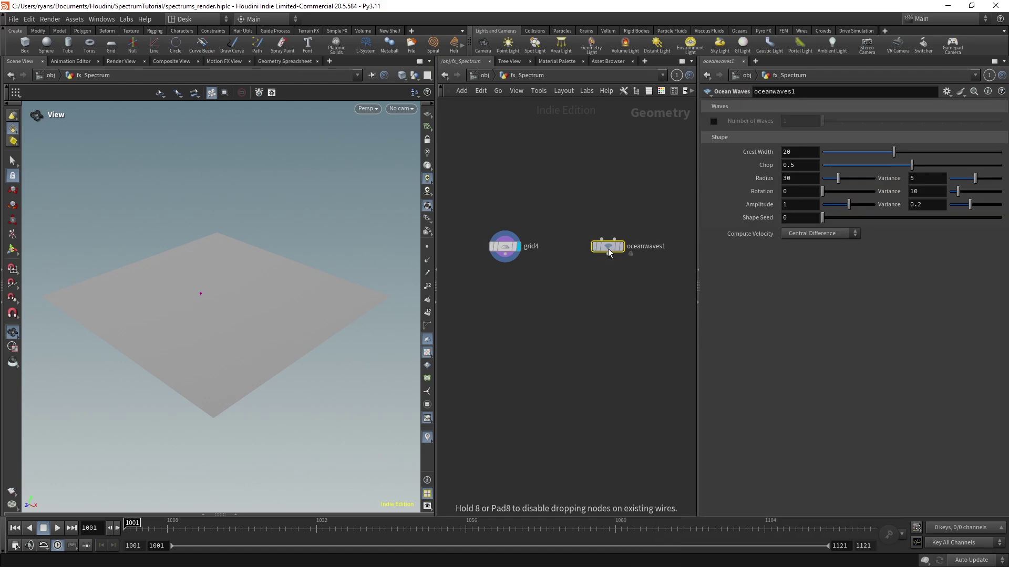
- Add an Ocean Evaluate node below the grid node with a Normal node connected beneath it
left_click(508, 326)
key("Tab")
type("normal")
key("Return")
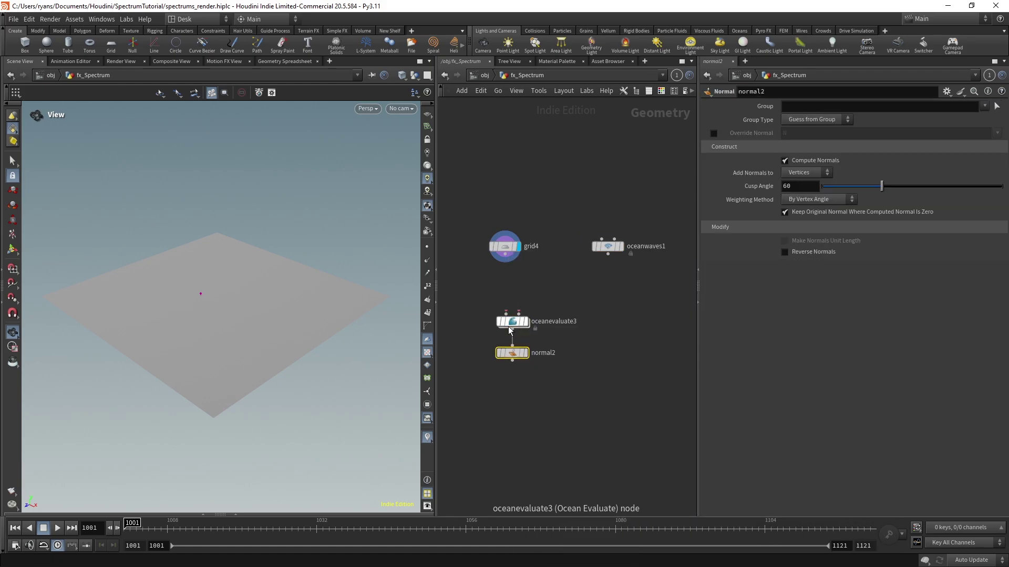
- Wire the grid and Ocean Waves into Ocean Evaluate's first and second inputs, display the Normal node, and align both lower nodes under the grid
left_click(506, 313)
left_click(505, 254)
left_click(608, 254)
left_click(518, 314)
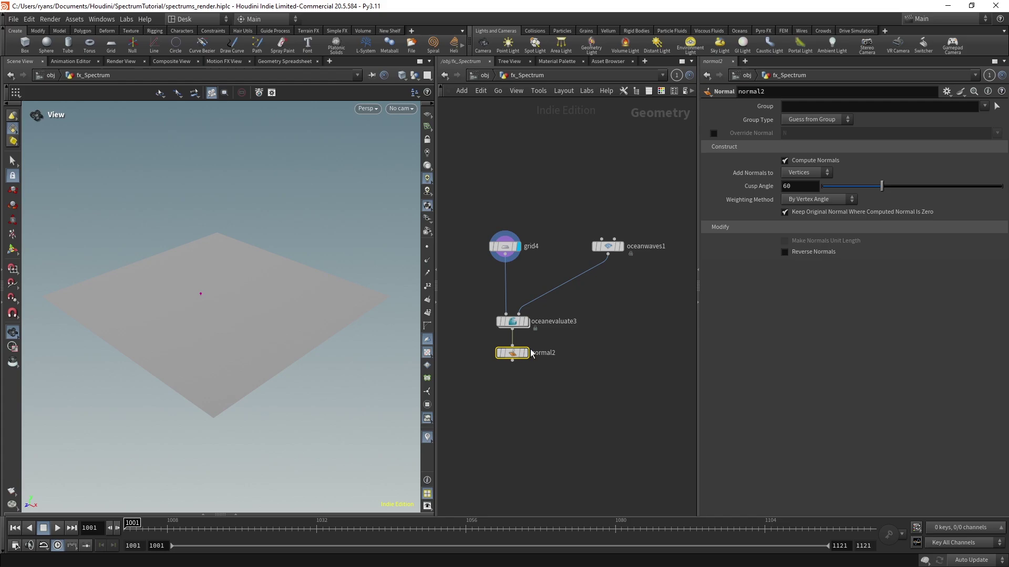
left_click(526, 352)
left_click_drag(578, 407, 504, 307)
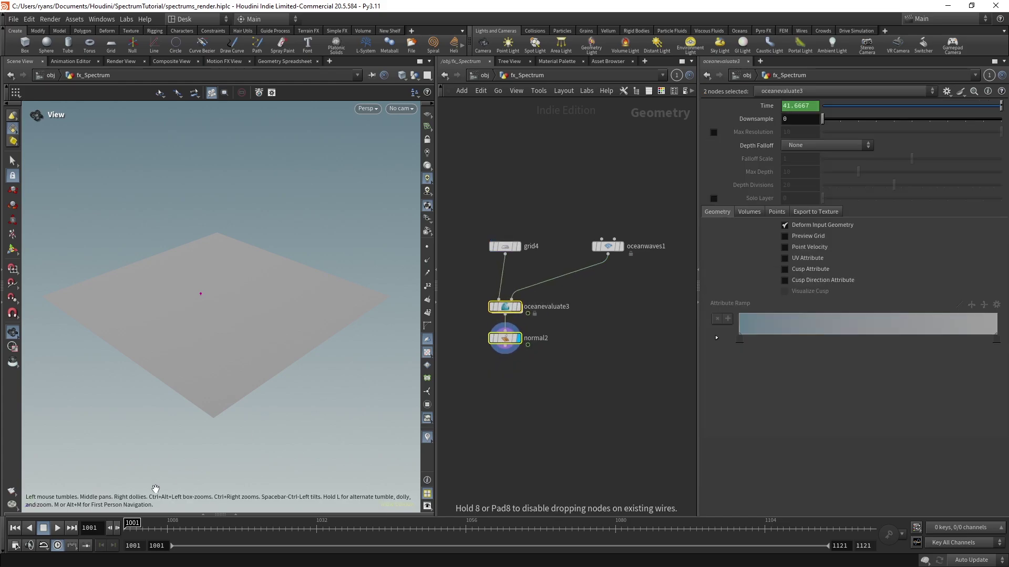
- Set the global animation range to frames 1 to 121 and go to frame 1
double_click(132, 546)
type("1")
double_click(863, 544)
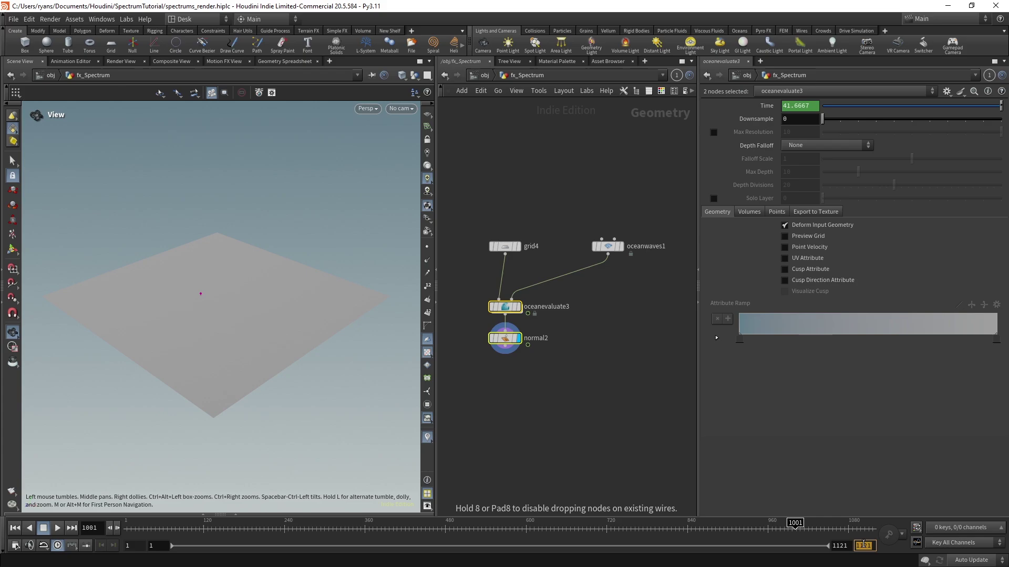
type("120")
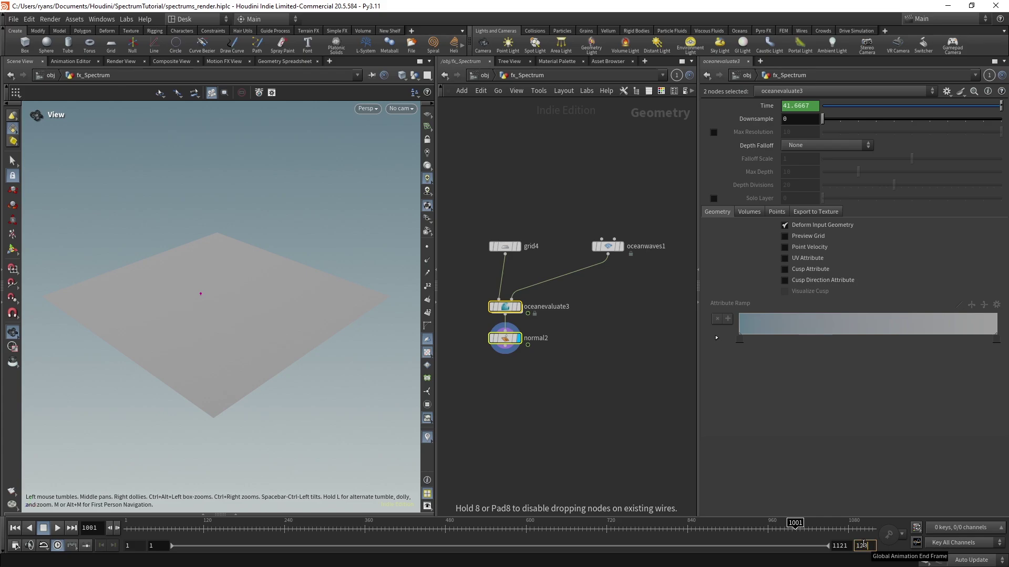
type("1")
key("Return")
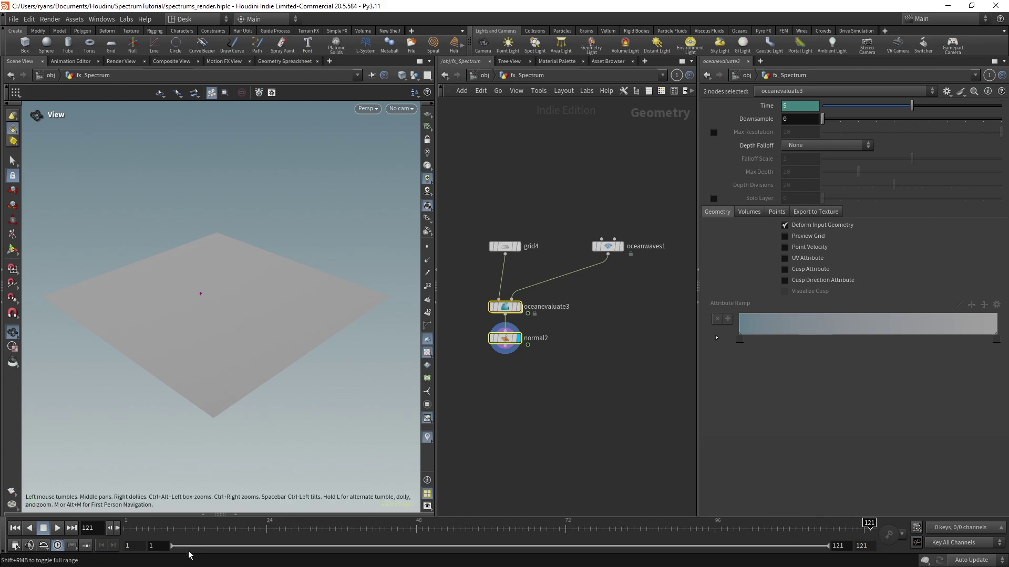
left_click(128, 527)
- Enable Number of Waves on the Ocean Waves node and scrub the timeline to preview the wave's motion
left_click(608, 246)
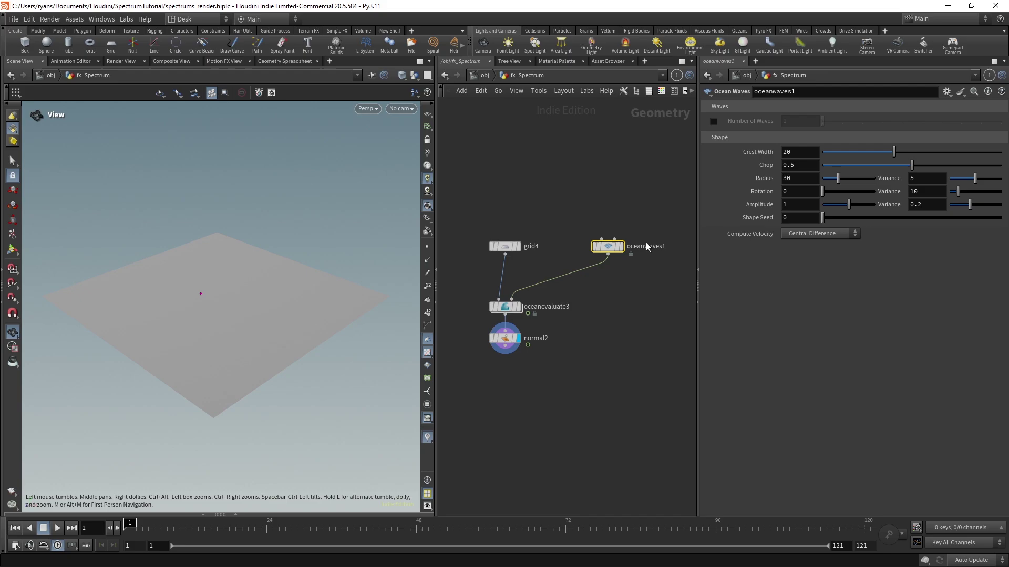
middle_click(609, 245)
left_click(714, 121)
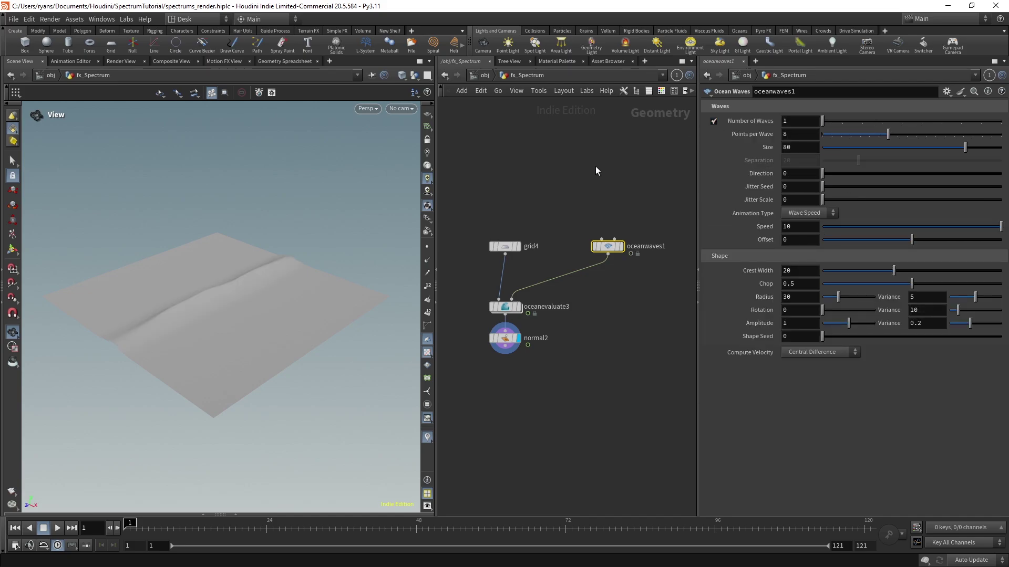
middle_click_drag(261, 274, 267, 293)
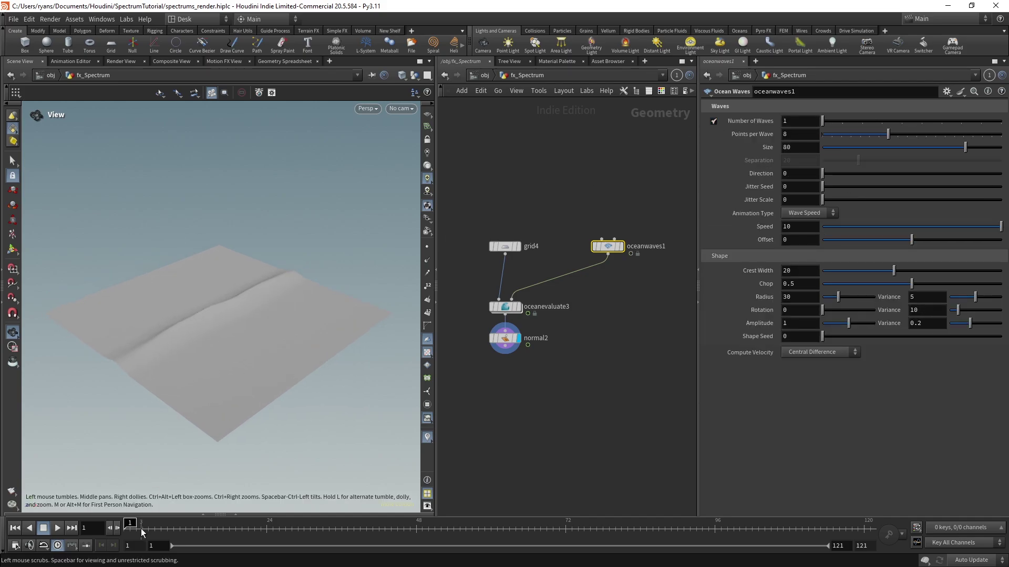
mouse_move(141, 529)
left_mouse_down()
mouse_move(683, 528)
mouse_move(132, 528)
mouse_move(856, 466)
mouse_move(126, 463)
left_mouse_up()
- Try 8 for Number of Waves and scrub the timeline to preview the wave motion up close
left_click_drag(840, 120, 966, 118)
left_click_drag(151, 527, 49, 399)
right_click_drag(270, 257, 408, 275)
middle_click_drag(210, 387, 310, 333)
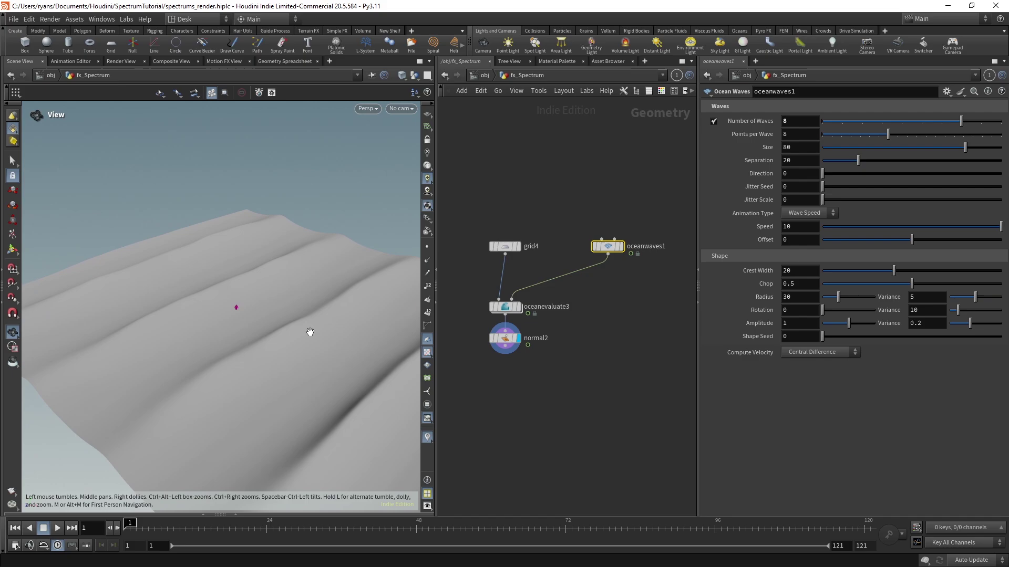
left_click_drag(310, 333, 260, 308)
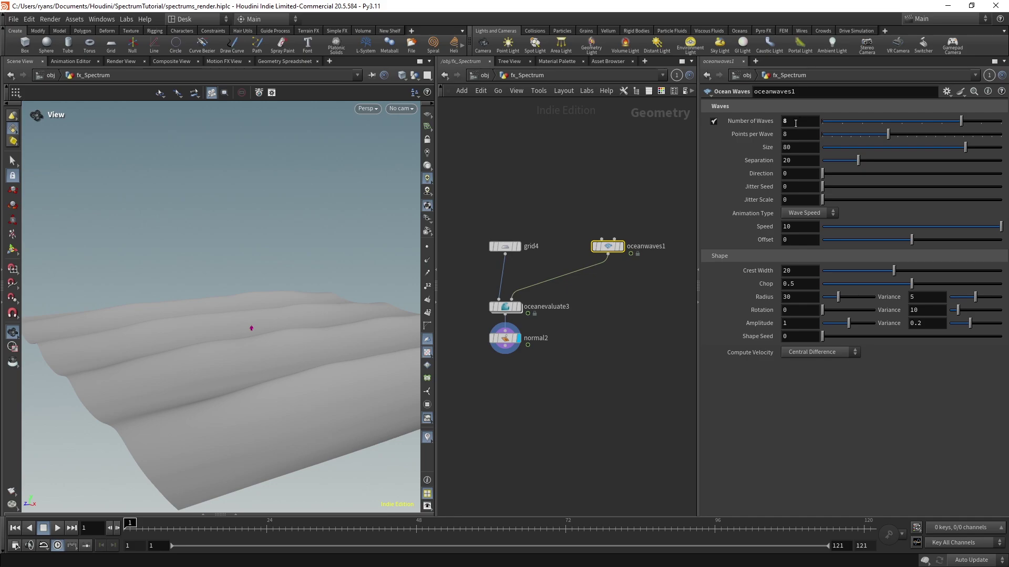
middle_click_drag(796, 123, 834, 95)
left_click(137, 528)
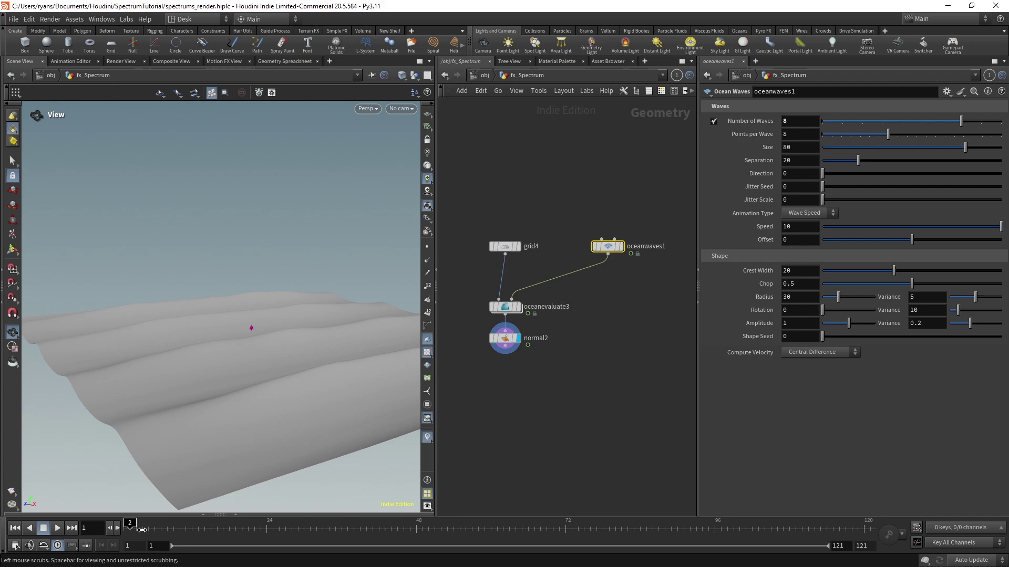
mouse_move(141, 530)
left_mouse_down()
mouse_move(766, 528)
mouse_move(125, 529)
left_mouse_up()
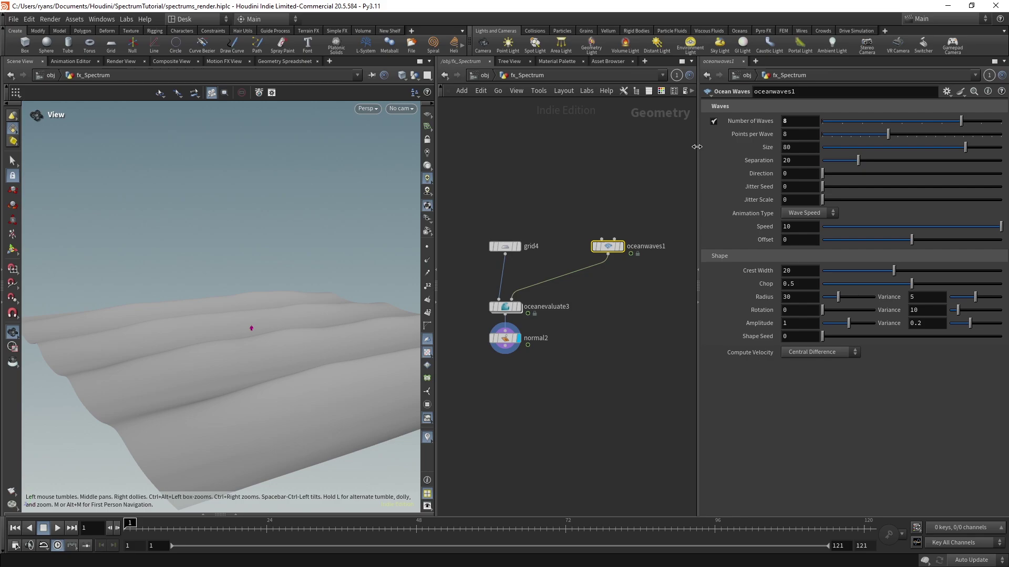
- Set Number of Waves to 3 and frame the whole grid
double_click(788, 124)
type("3")
key("Return")
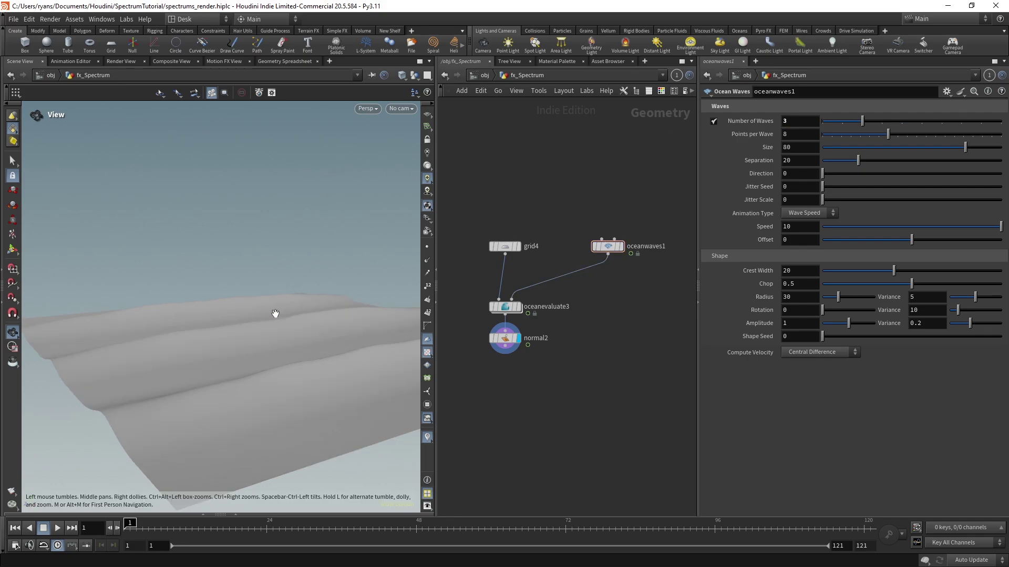
key("f")
left_click_drag(311, 348, 251, 307)
middle_click_drag(251, 308, 259, 287)
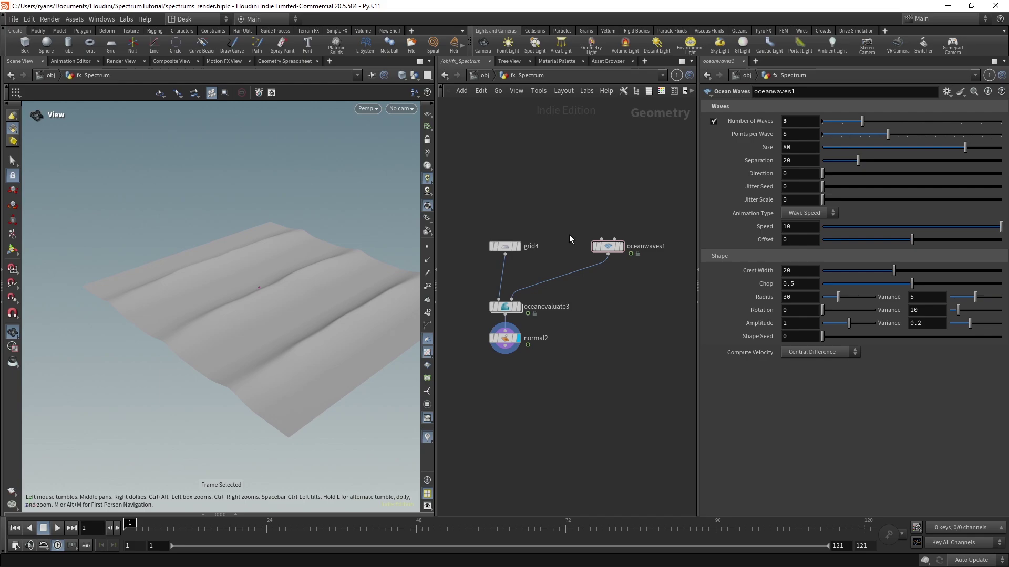
left_click_drag(274, 367, 224, 385)
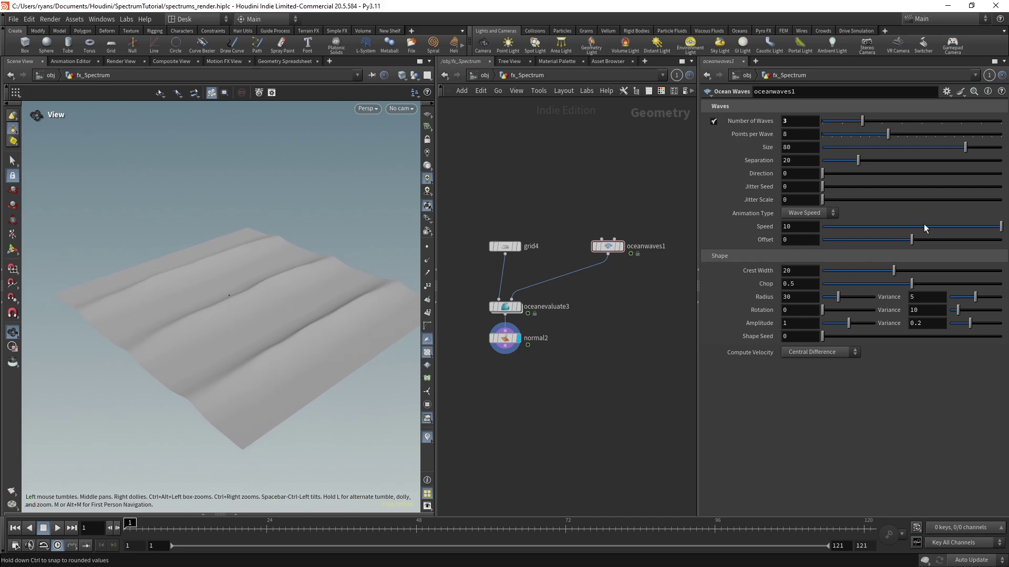
- Try Points per Wave at 4 and 20 to compare the wave shapes, and revert the parameter to its default
left_click_drag(888, 136, 851, 139)
left_click_drag(304, 320, 370, 327)
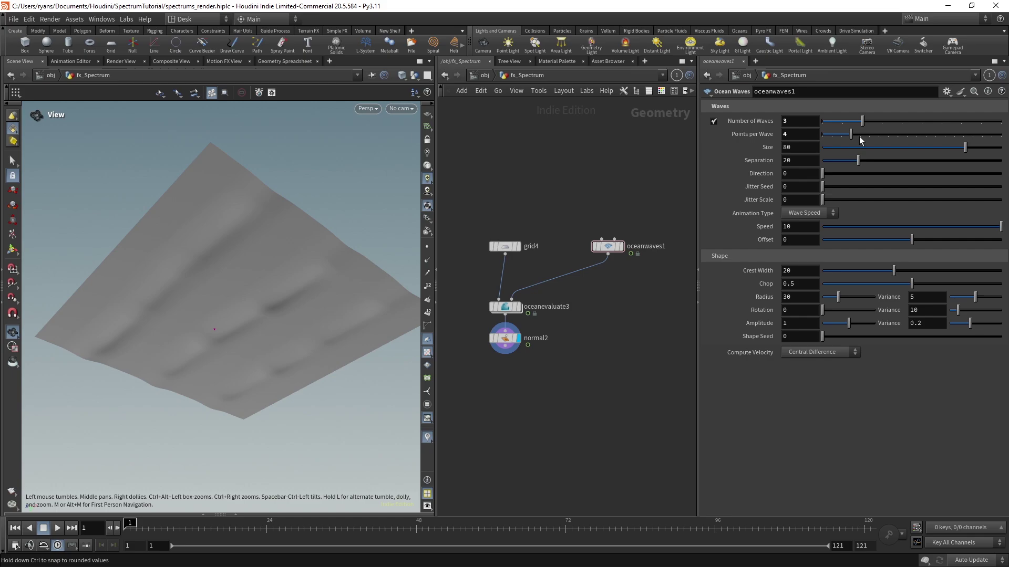
left_click_drag(859, 137, 1001, 137)
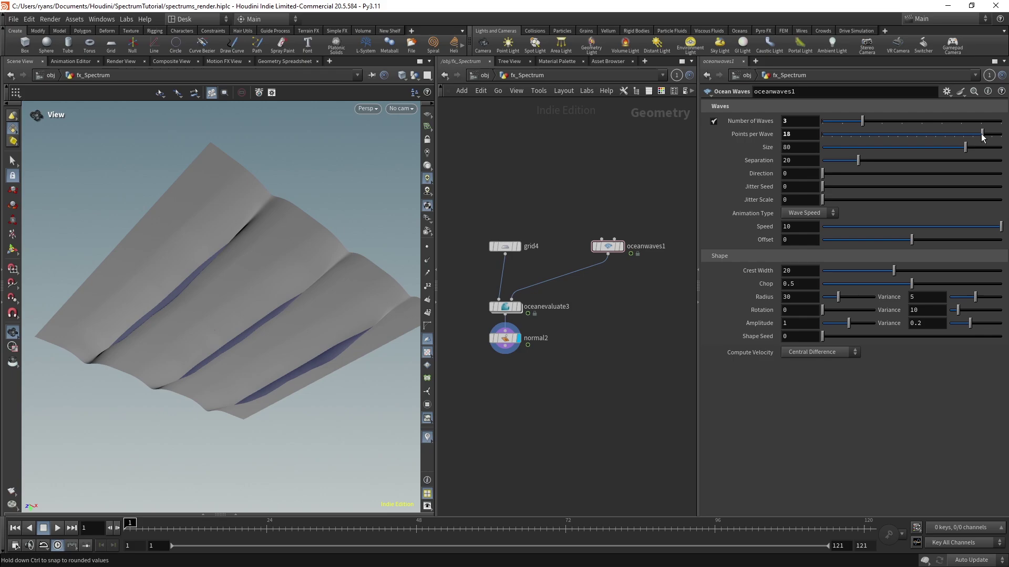
left_click_drag(344, 308, 321, 230)
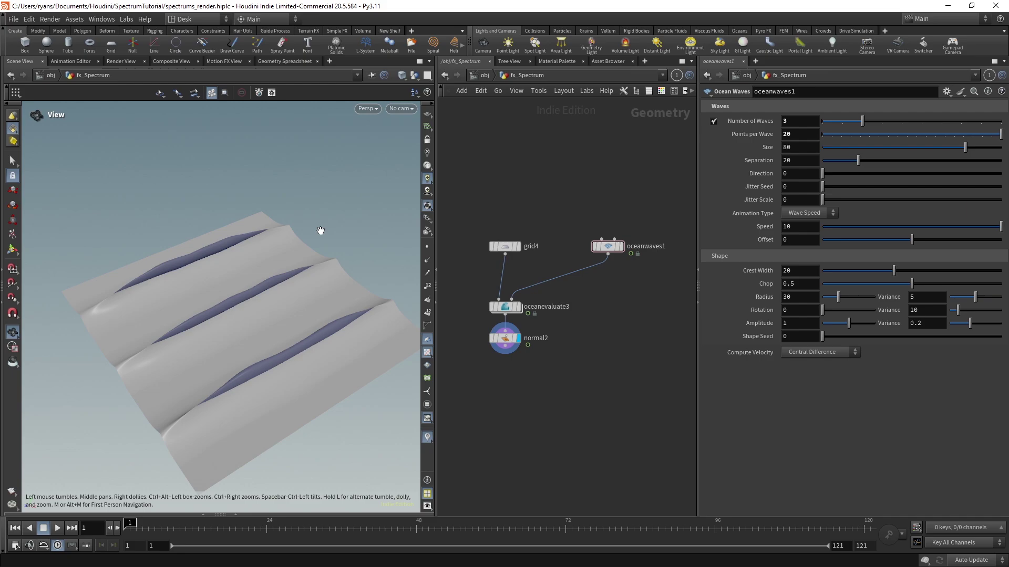
left_click(608, 255)
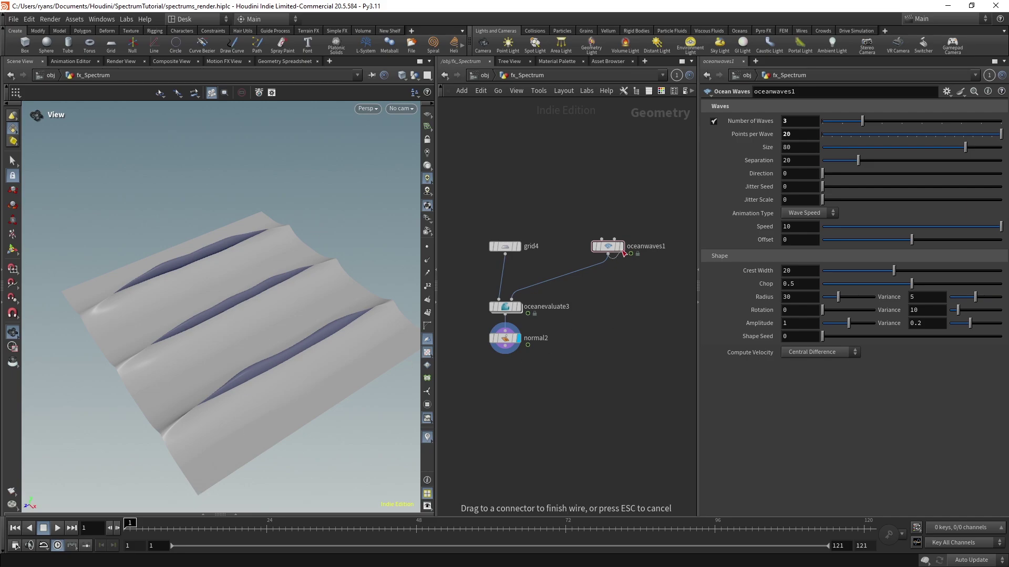
left_click_drag(259, 333, 280, 337)
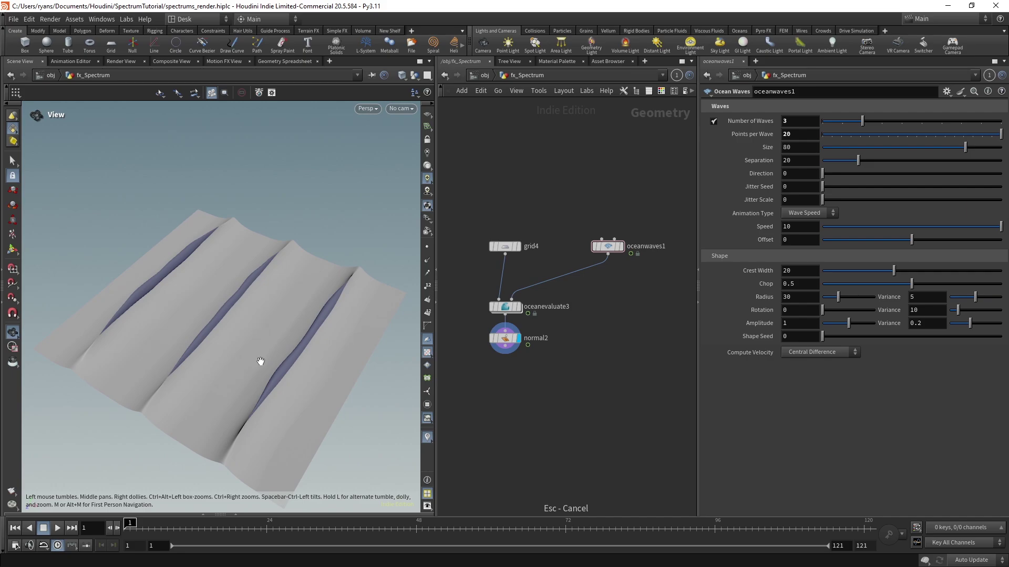
left_click_drag(252, 384, 327, 315)
right_click(857, 133)
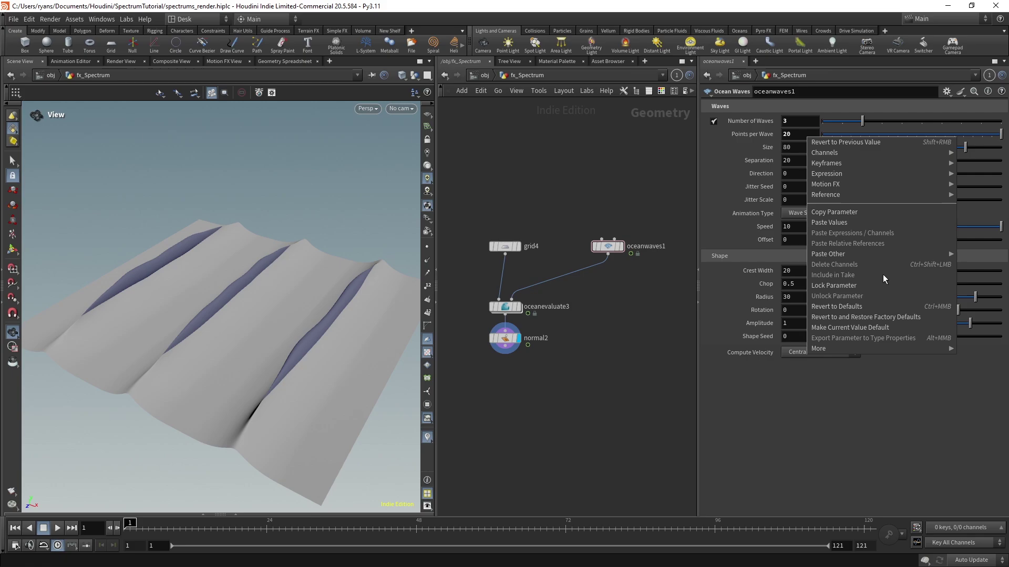
left_click(845, 307)
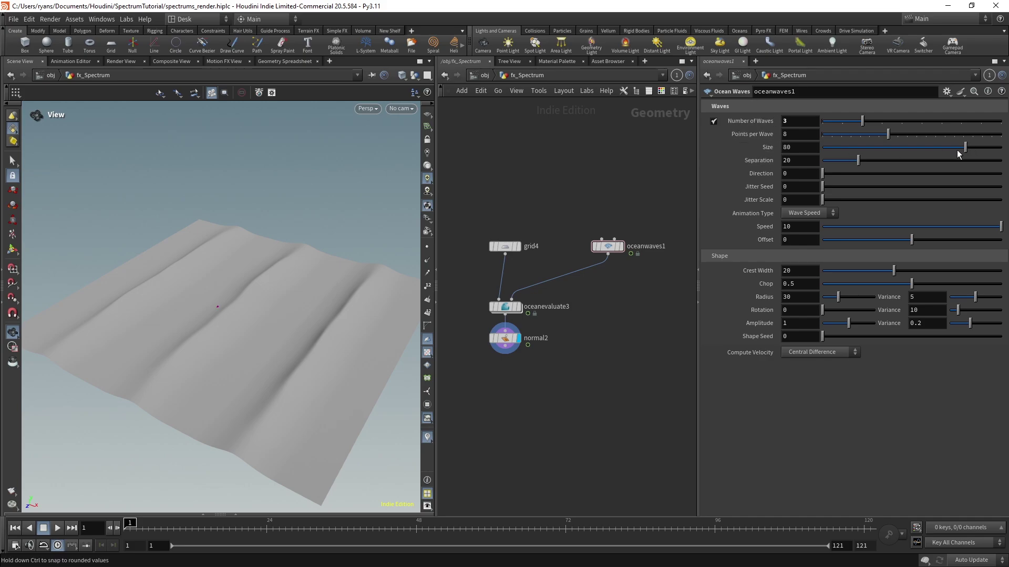
- Try a wave Size of 25 with 5 Points per Wave, and undo both changes
scroll(320, 315, "down", 3)
left_click_drag(320, 315, 294, 331)
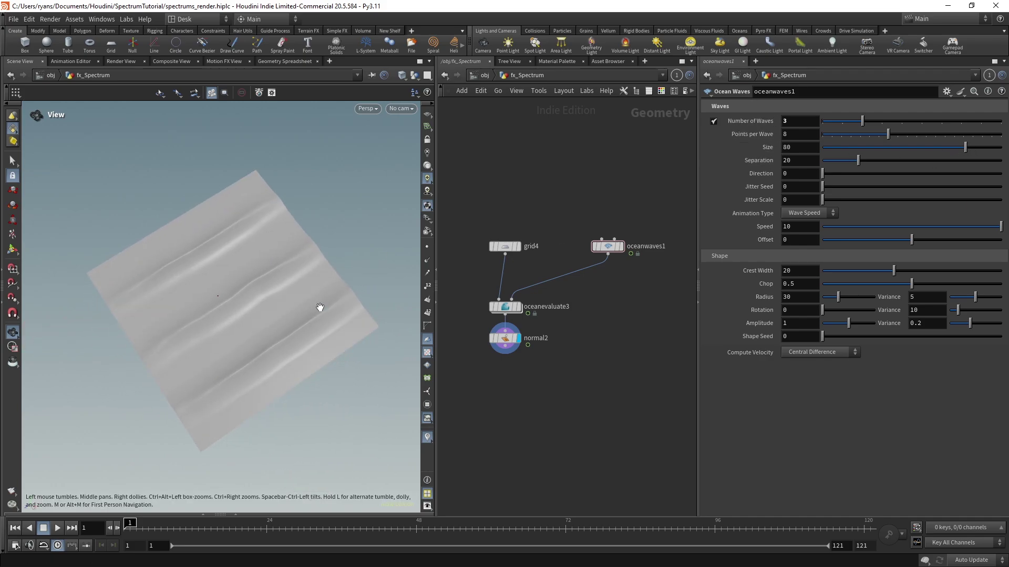
left_click_drag(202, 401, 299, 333)
left_click_drag(965, 148, 866, 155)
left_click_drag(310, 346, 274, 298)
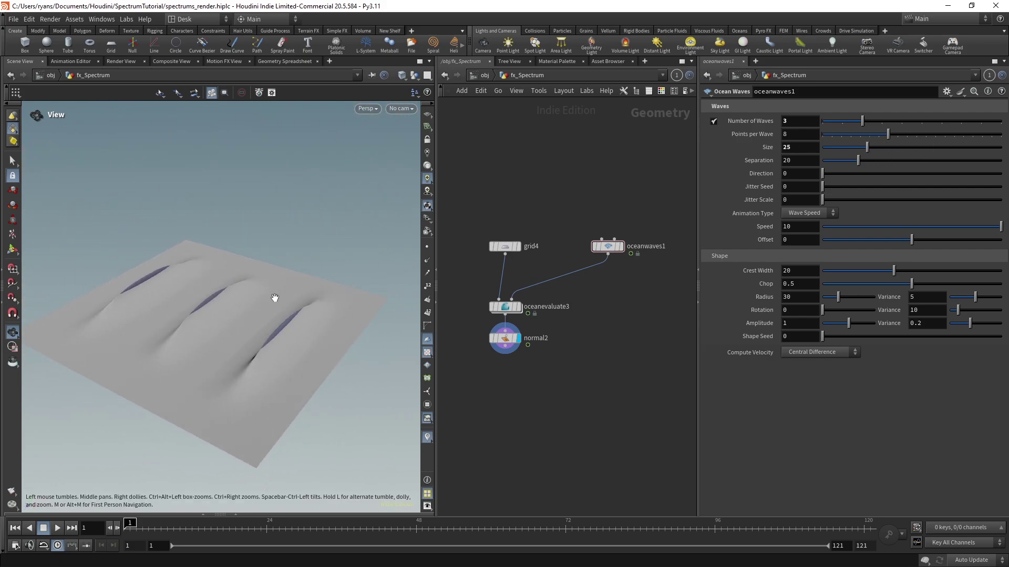
left_click_drag(887, 134, 862, 133)
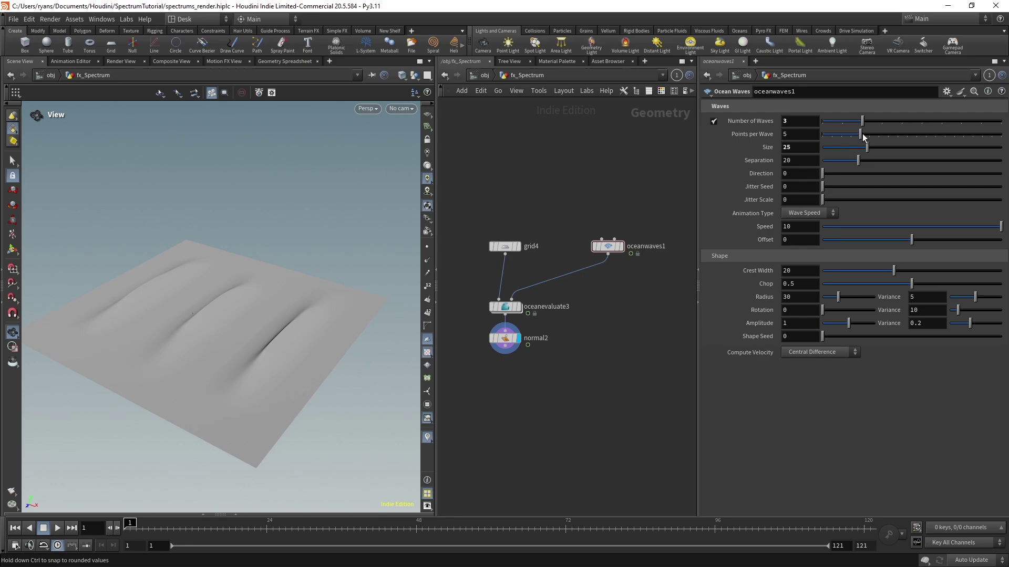
left_click_drag(357, 316, 354, 295)
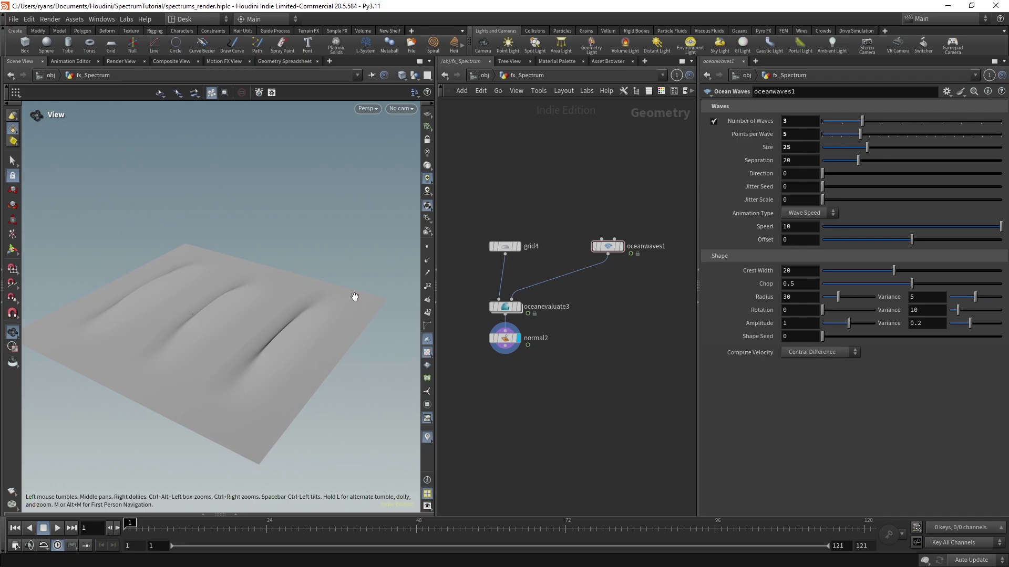
key("ctrl+z")
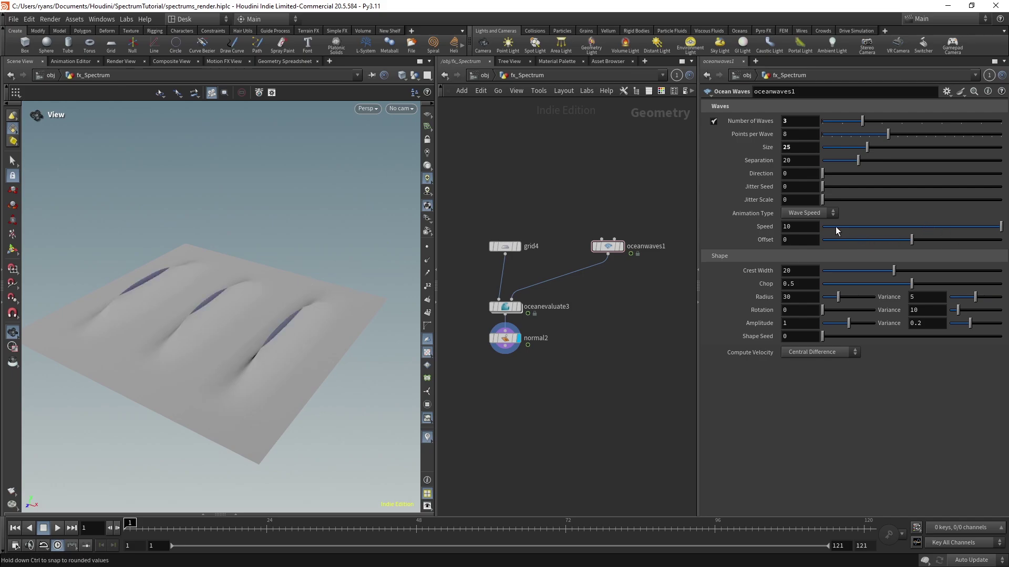
key("ctrl+z")
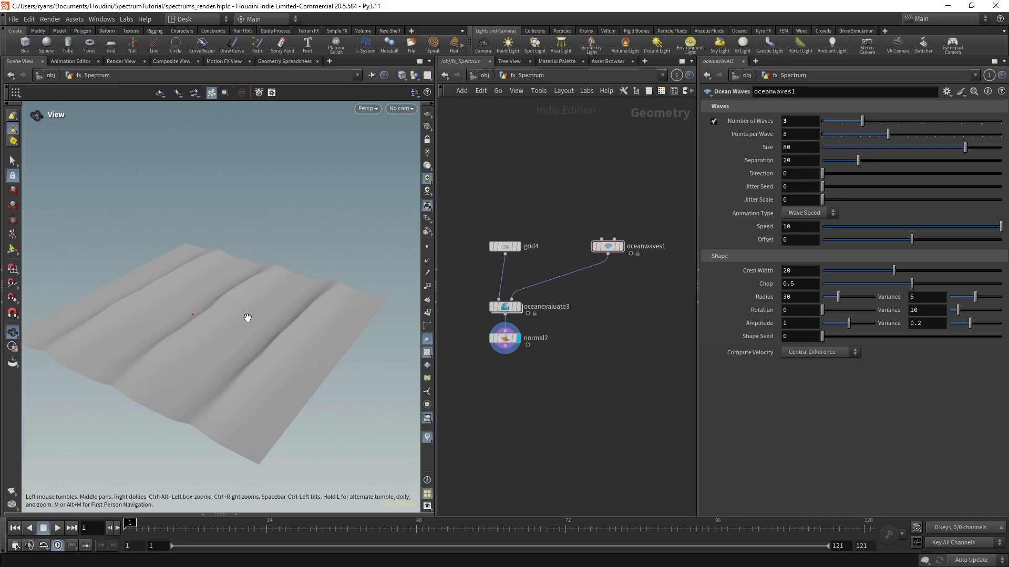
- Try a larger Separation between the waves and undo the change
mouse_move(236, 319)
left_mouse_down()
mouse_move(262, 331)
mouse_move(279, 376)
mouse_move(289, 314)
mouse_move(214, 342)
left_mouse_up()
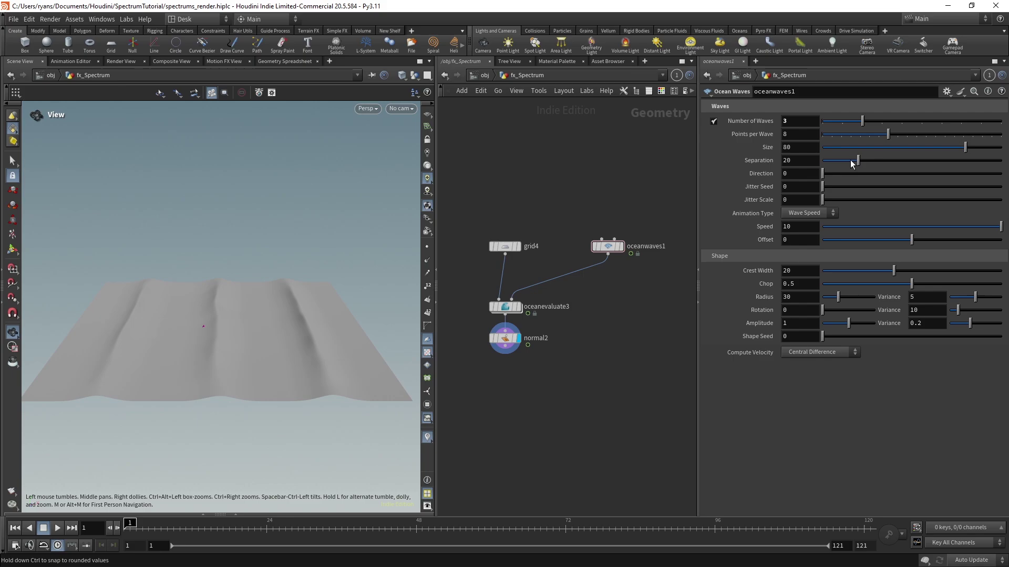
left_click_drag(858, 161, 890, 161)
key("ctrl+z")
left_click_drag(266, 322, 282, 344)
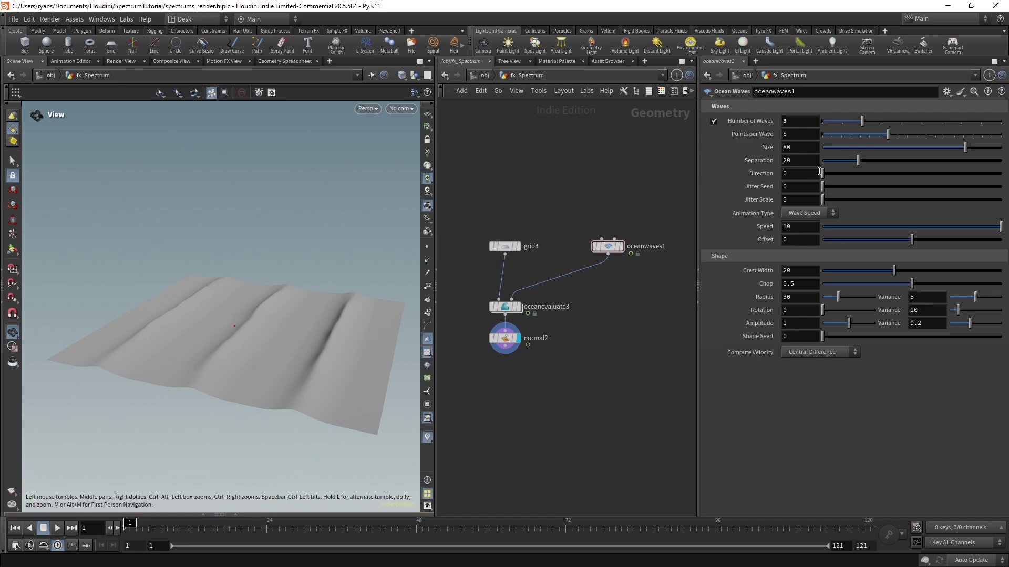
- Try out the Direction and Jitter Seed parameters of the waves, and set Jitter Scale to 9.15
mouse_move(827, 172)
left_mouse_down()
mouse_move(860, 171)
mouse_move(819, 169)
left_mouse_up()
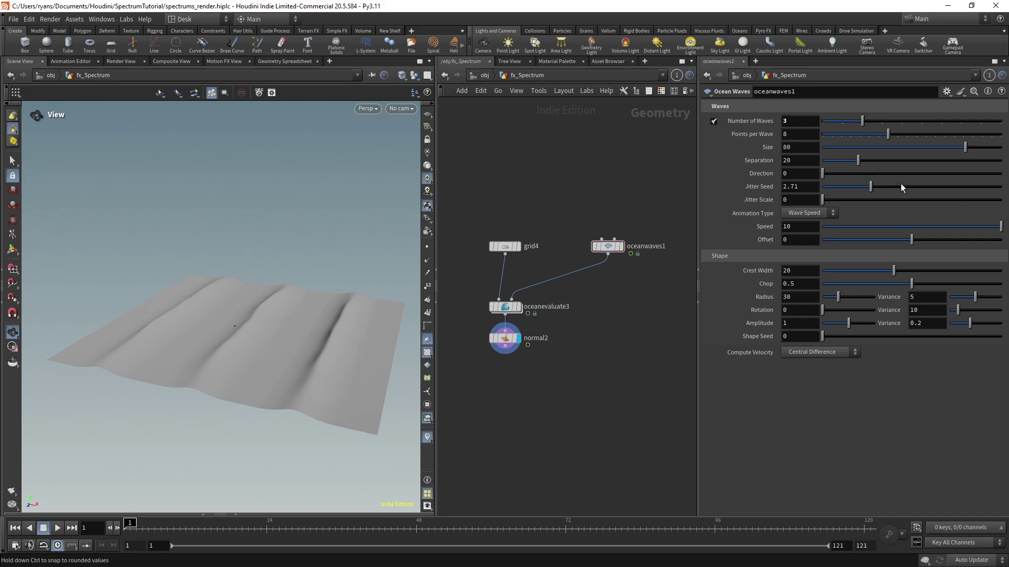
left_click_drag(901, 184, 877, 182)
left_click_drag(864, 198, 985, 200)
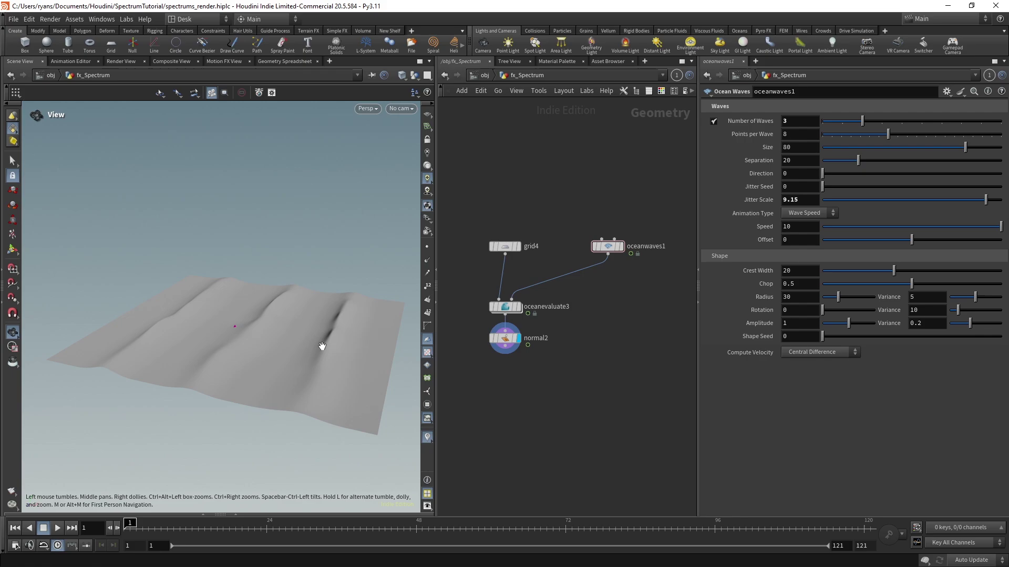
- Compare the waves with Jitter Scale at 28.15 and 0, and set Jitter Scale to 10
middle_click_drag(793, 199, 851, 176)
left_click_drag(294, 410, 255, 326)
right_click_drag(255, 326, 293, 315)
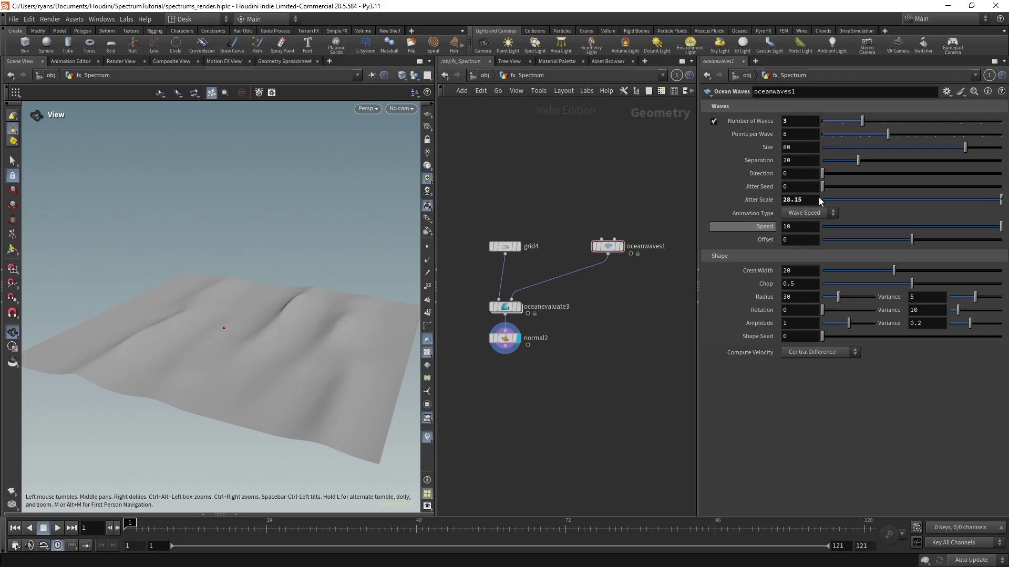
left_click_drag(893, 200, 1004, 199)
left_click_drag(394, 299, 263, 320)
left_click_drag(856, 198, 576, 247)
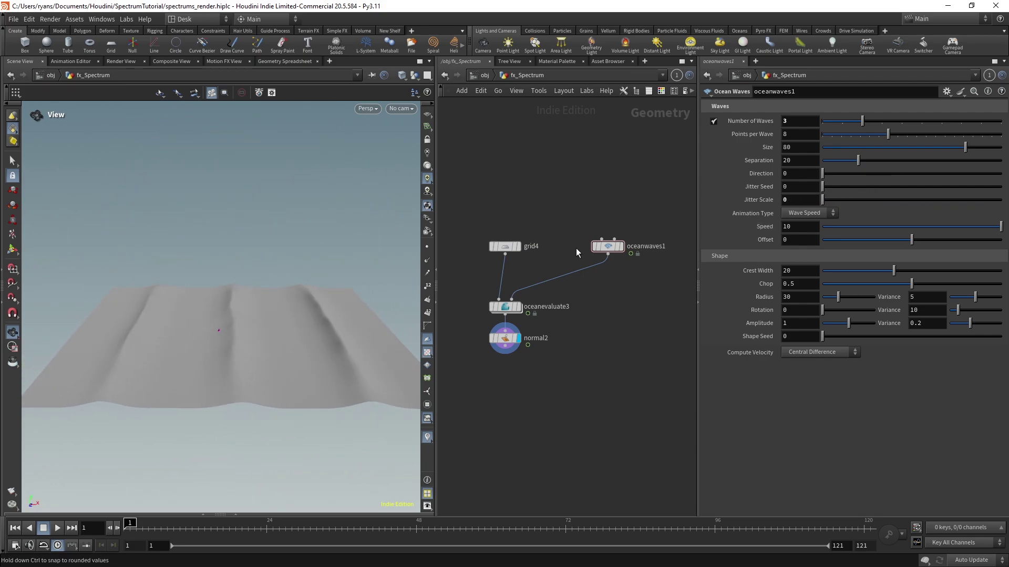
left_click_drag(244, 368, 275, 378)
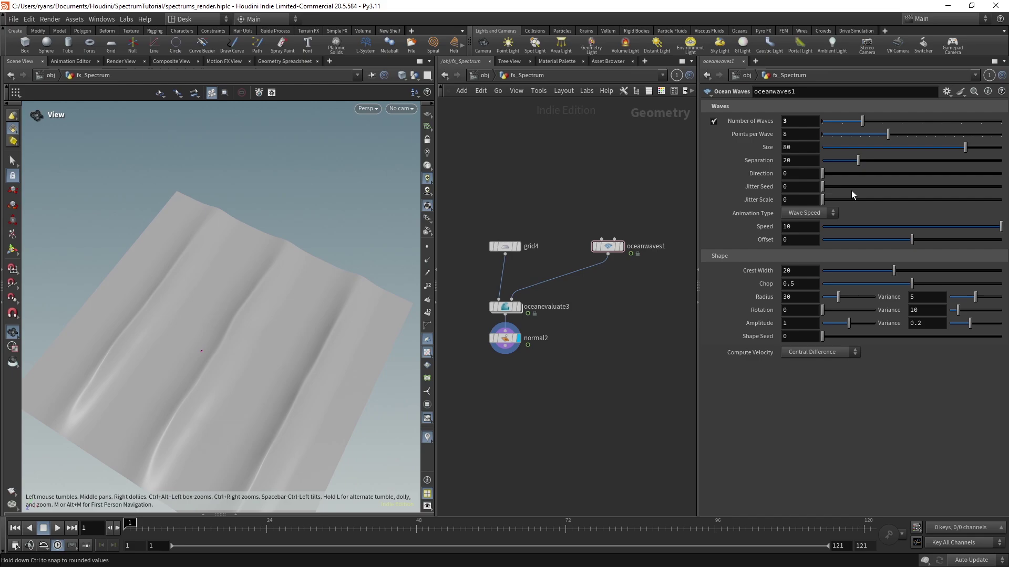
left_click(944, 200)
left_click_drag(944, 200, 1002, 200)
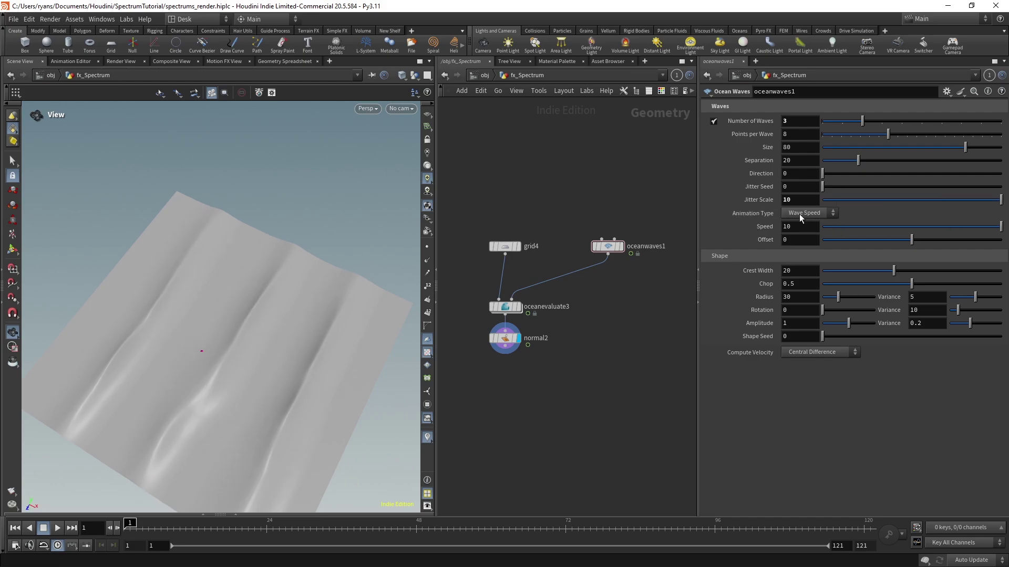
- Try the Center animation type with timeline playback, and switch the Animation Type back to Wave Speed
left_click(819, 218)
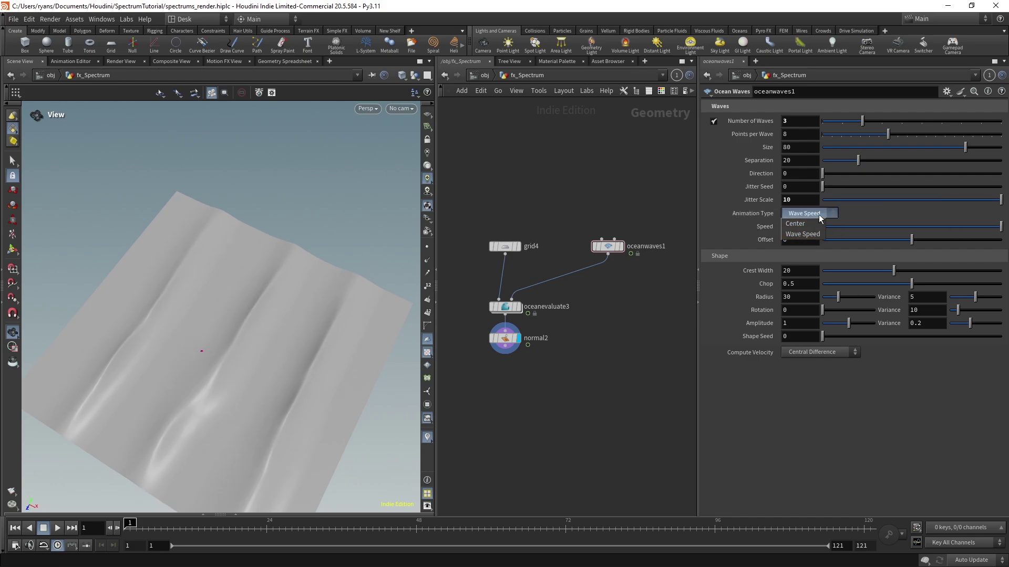
left_click(821, 224)
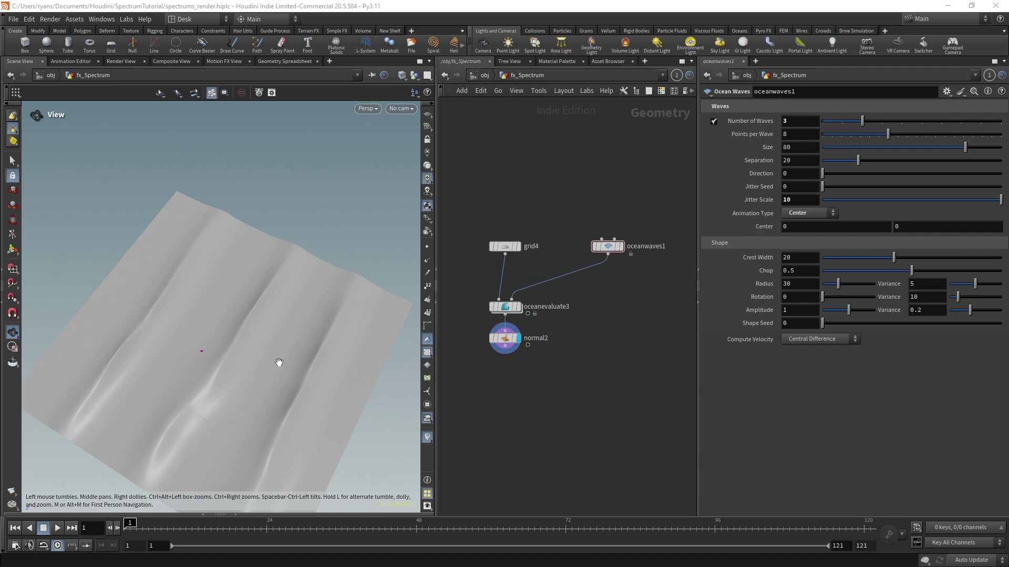
right_click_drag(277, 362, 243, 315)
middle_click_drag(243, 315, 247, 295)
left_click(56, 529)
left_click_drag(306, 309, 320, 331)
left_click(15, 528)
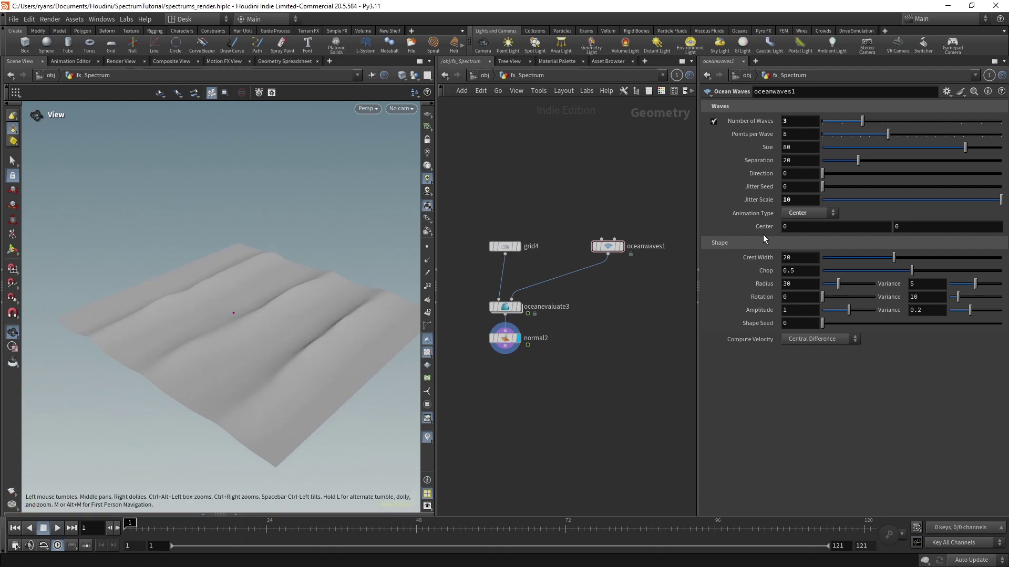
middle_click_drag(762, 227, 812, 167)
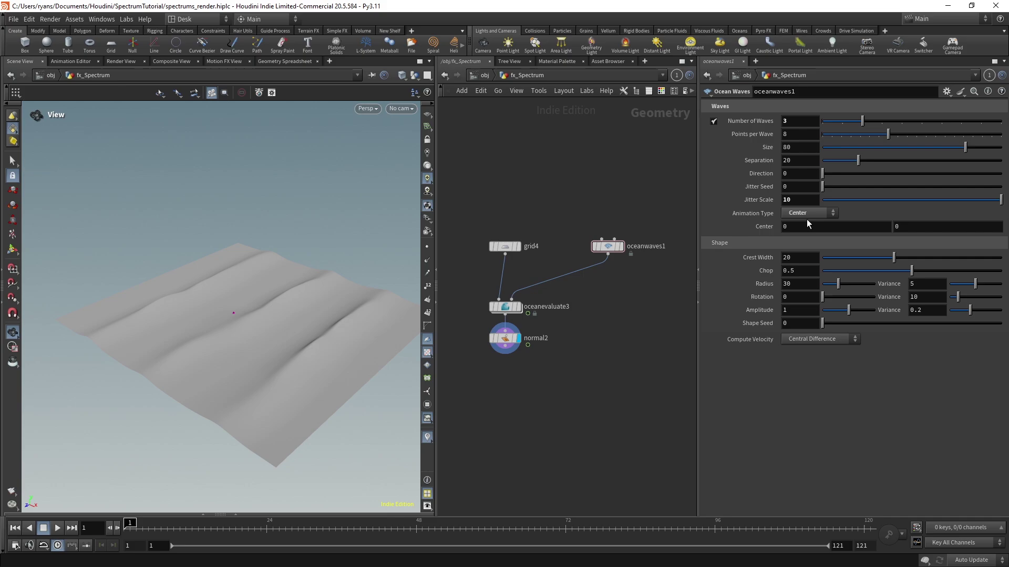
left_click(807, 216)
left_click(821, 234)
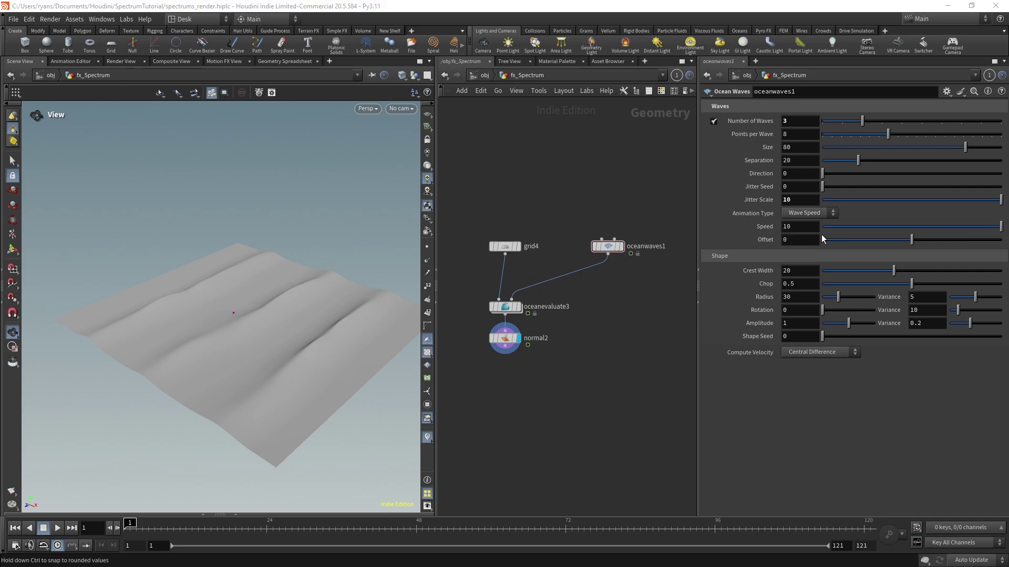
- Try a wave Speed of 0.1 and an Offset of -32.4 while scrubbing the timeline, and restore both parameters
mouse_move(143, 526)
left_mouse_down()
mouse_move(500, 514)
mouse_move(125, 520)
mouse_move(880, 520)
mouse_move(125, 522)
left_mouse_up()
double_click(805, 225)
key("Return")
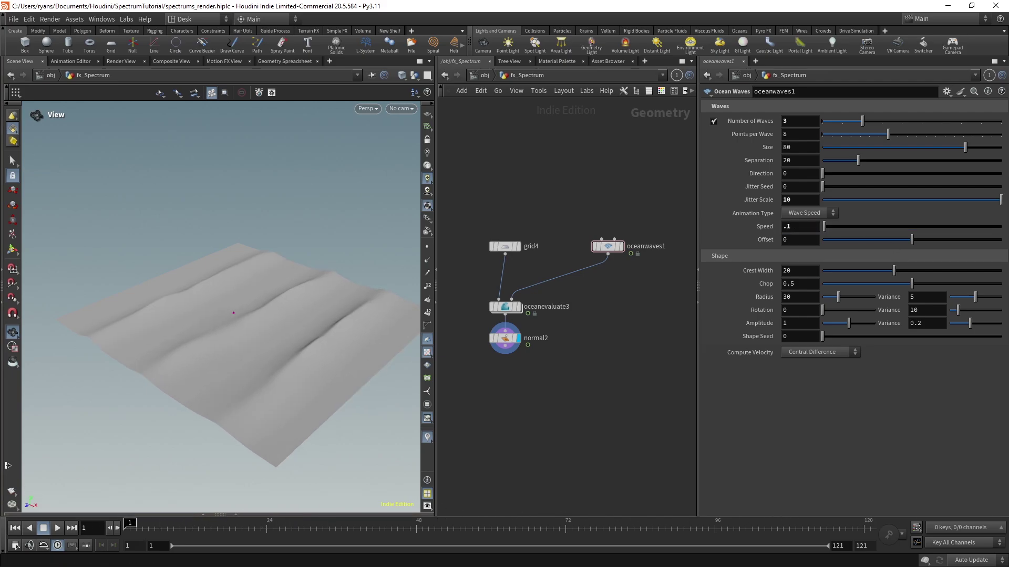
left_click_drag(826, 227, 1001, 229)
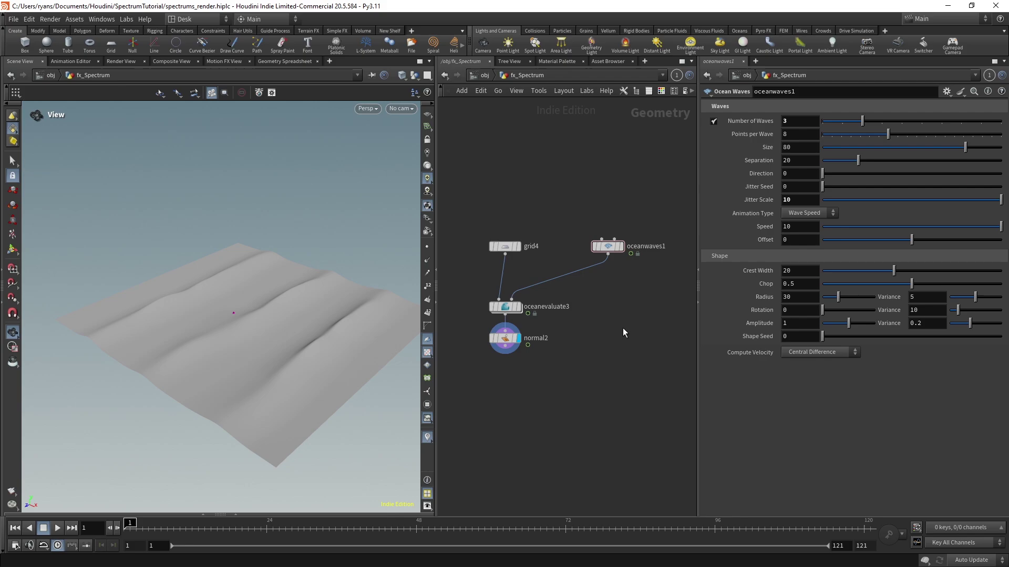
mouse_move(137, 528)
left_mouse_down()
mouse_move(502, 525)
mouse_move(125, 525)
left_mouse_up()
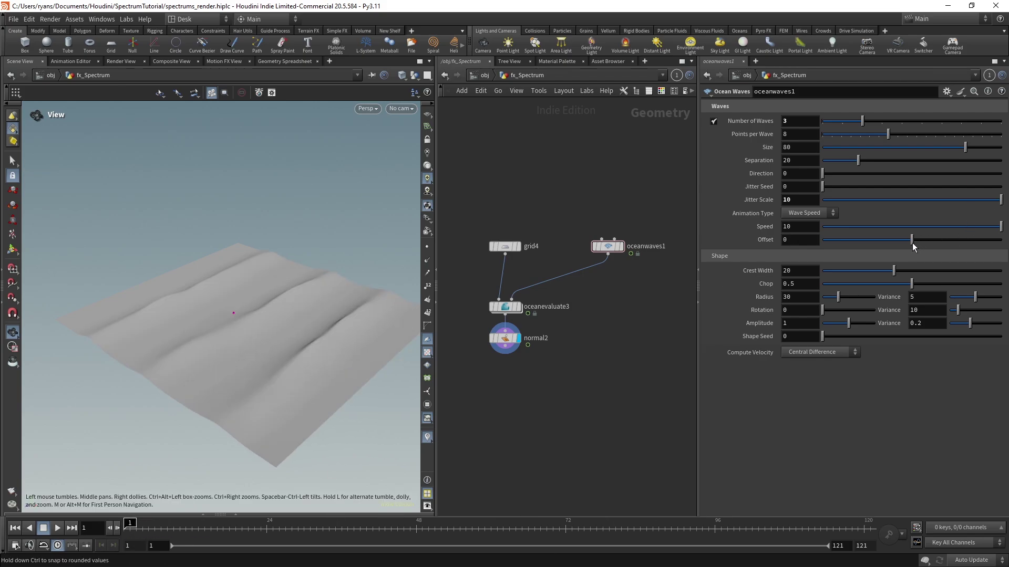
left_click_drag(912, 242, 854, 254)
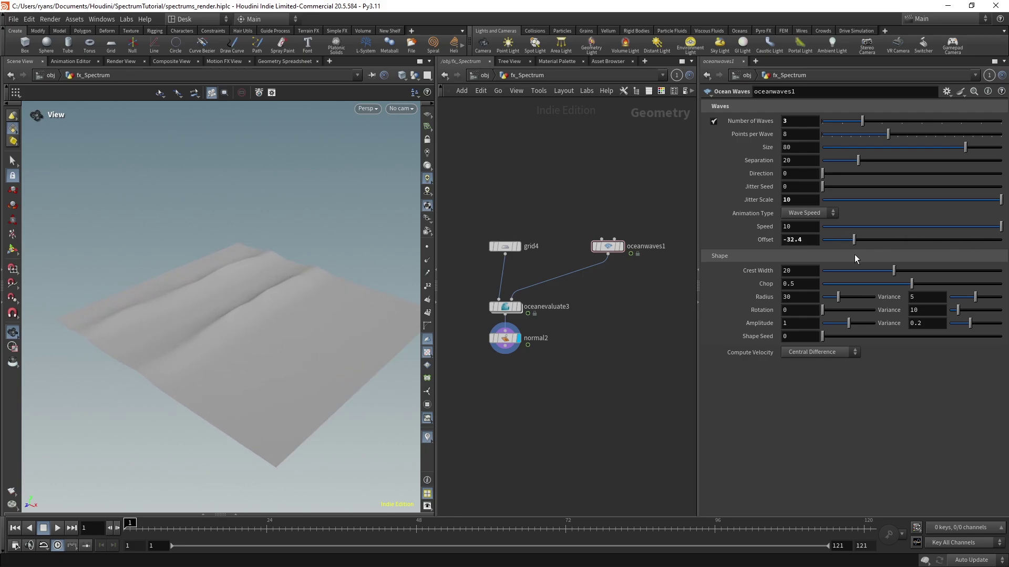
key("ctrl+z")
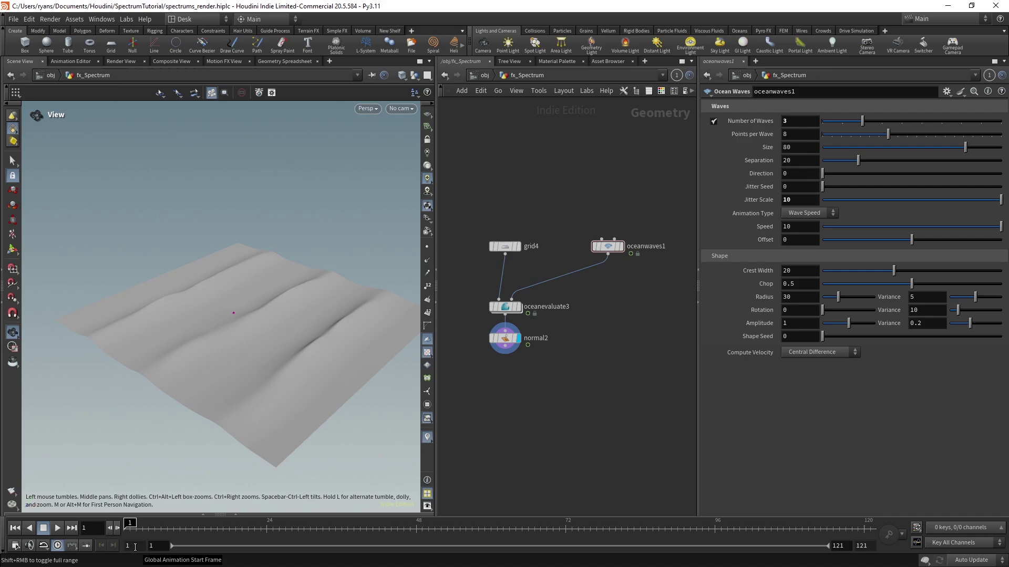
- Set the global animation range to frames 1001 through 1121 and scrub the first part of the timeline
left_click(135, 546)
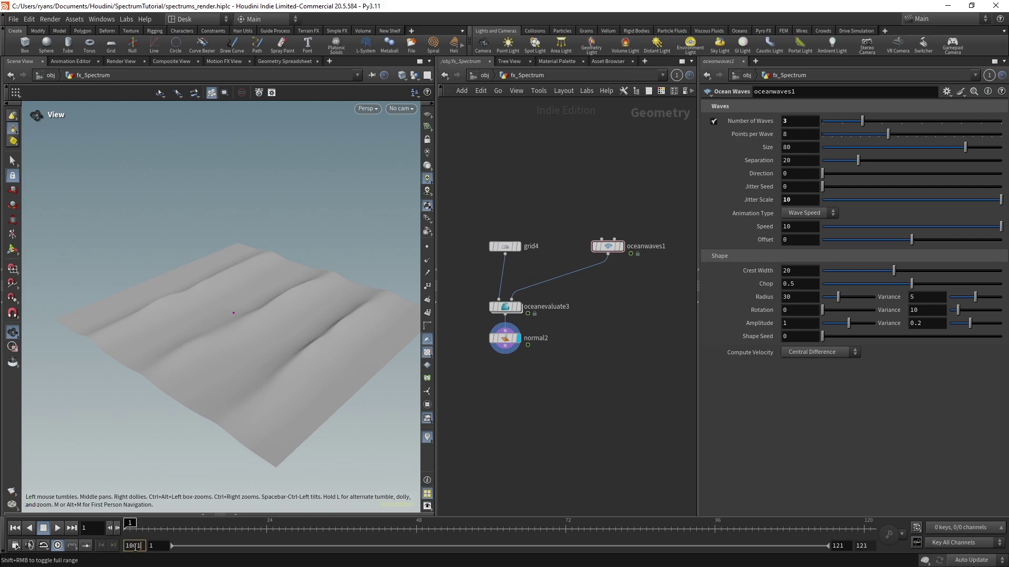
key("Tab")
key("Tab")
key("Tab")
type("11")
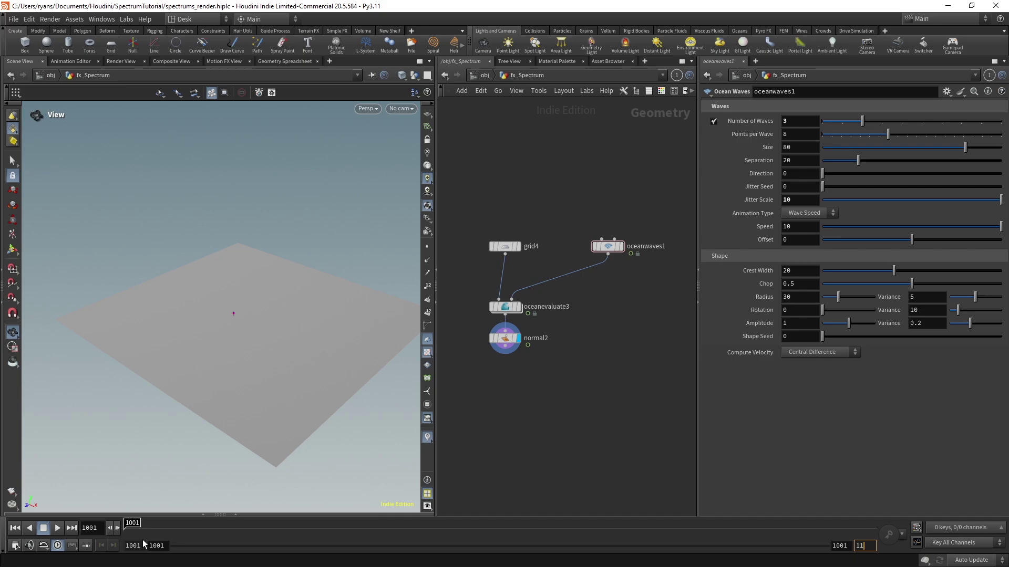
type("21")
key("Return")
left_click_drag(240, 529, 129, 530)
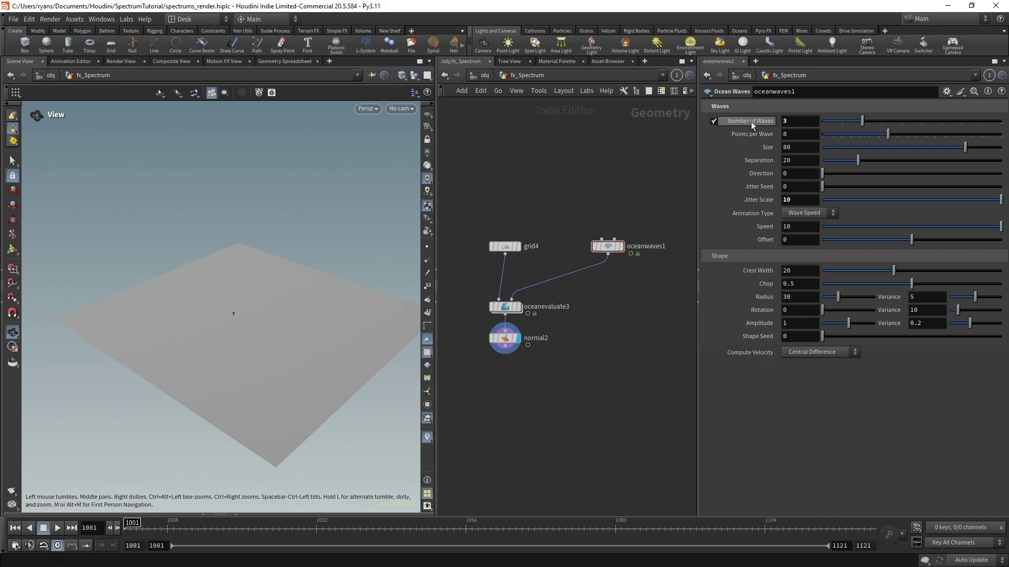
- Set the Ocean Waves Offset to -420 and scrub from frame 1001 to check the wave motion
middle_click_drag(806, 241, 609, 200)
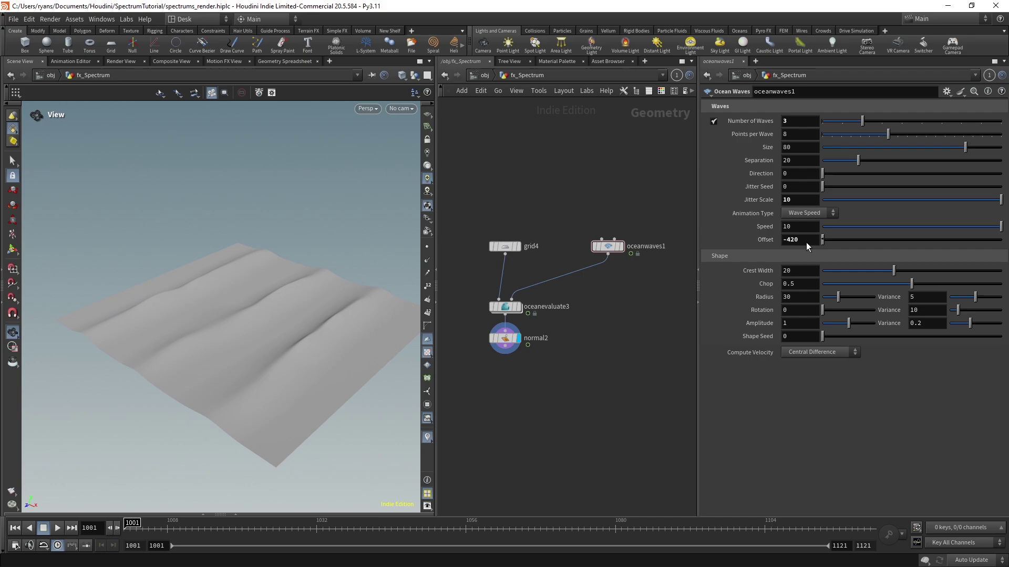
left_click_drag(154, 527, 124, 528)
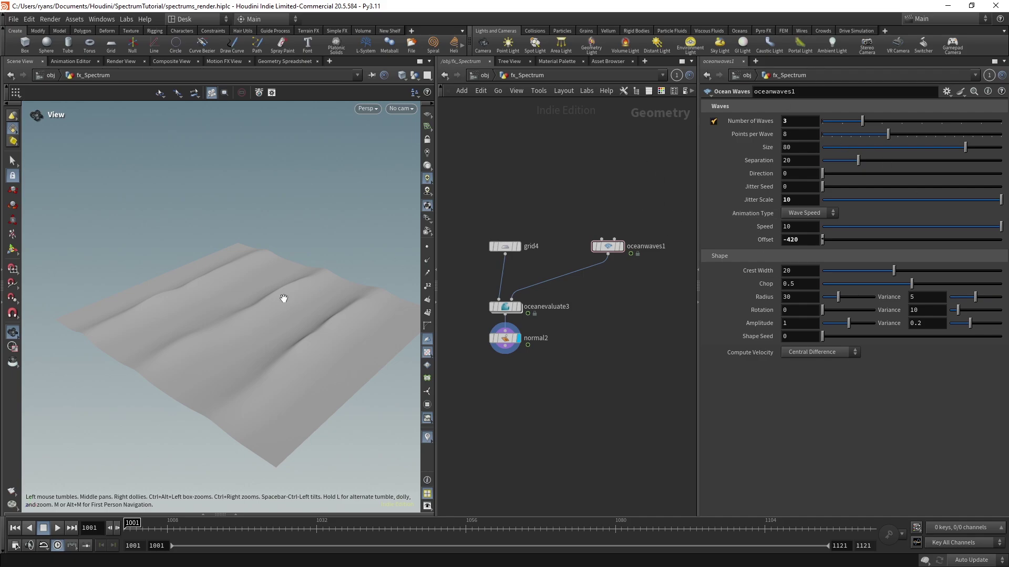
- Add a Merge node to the network below the Ocean Waves node
middle_click_drag(620, 335, 580, 351)
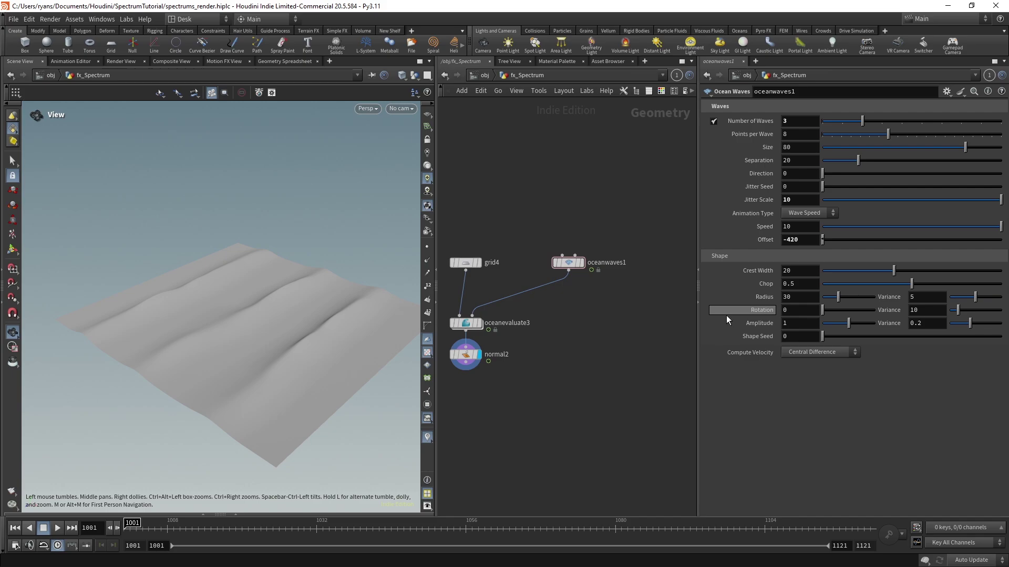
key("Tab")
type("merge")
key("Return")
left_click(617, 338)
- Add an Ocean Spectrum node and wire its output into the second input of the Ocean Evaluate node
key("Tab")
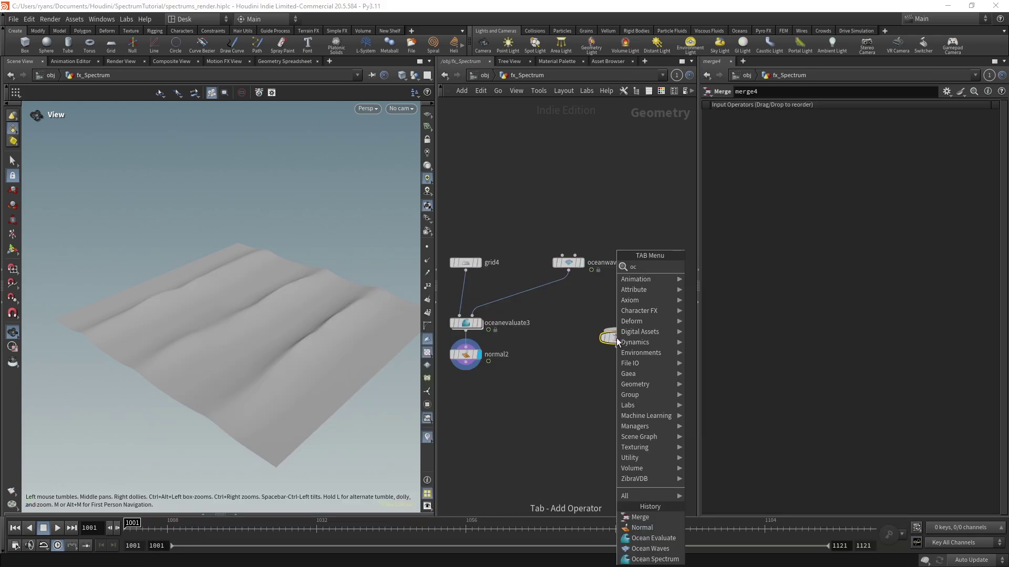
type("oceanspec")
key("Return")
left_click(665, 281)
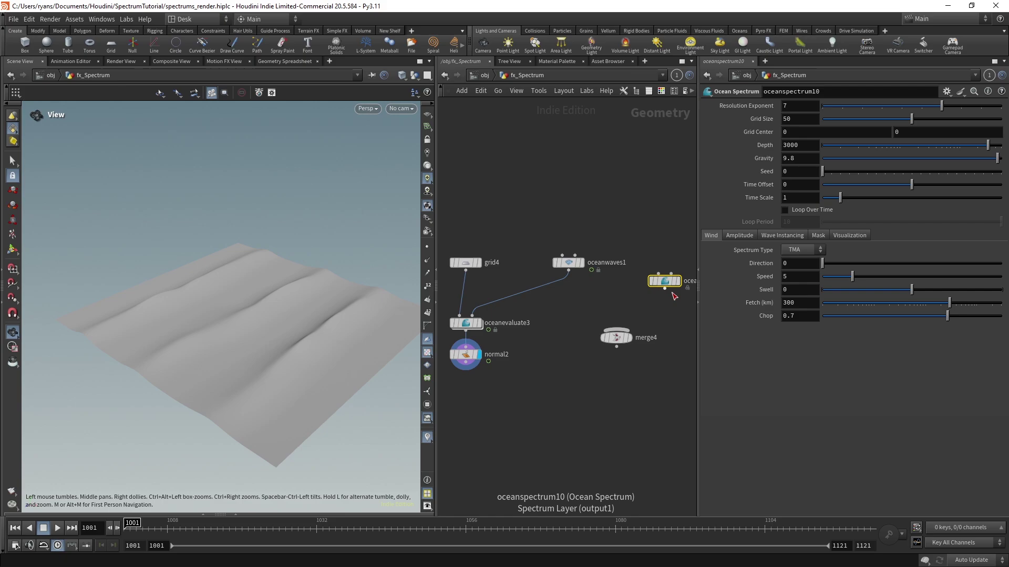
left_click(665, 289)
left_click(472, 317)
- Configure the Ocean Spectrum with Resolution Exponent 10, the Phillips spectrum type and an amplitude Scale of 2
left_click_drag(940, 105, 1001, 105)
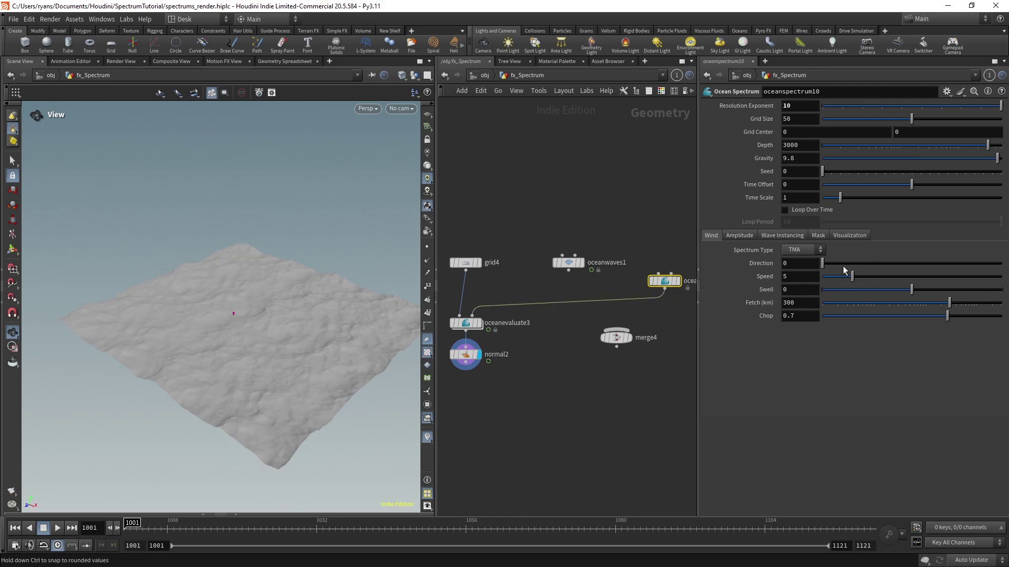
left_click(802, 250)
left_click(808, 260)
left_click(794, 276)
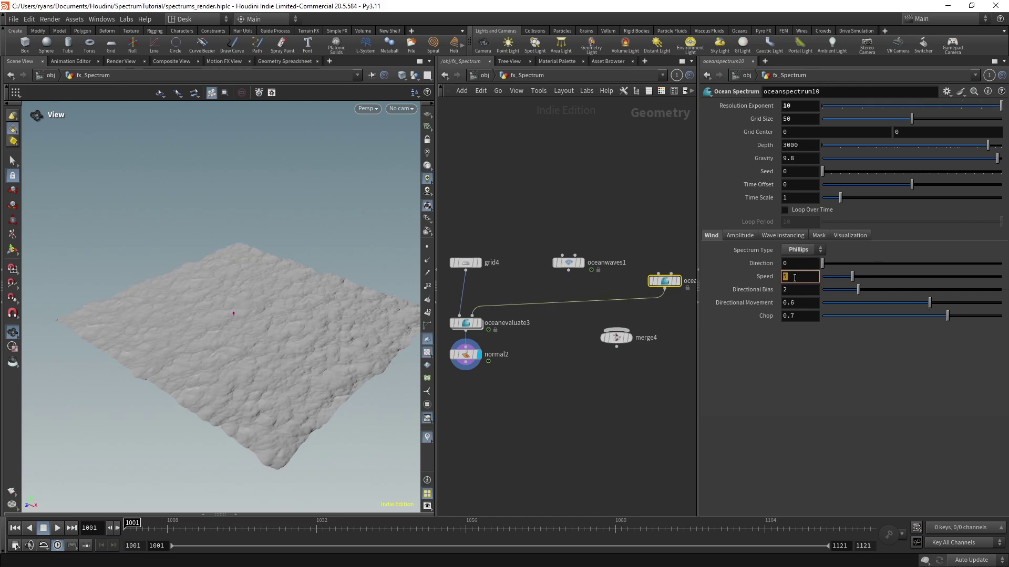
left_click(746, 237)
left_click_drag(190, 324, 280, 324)
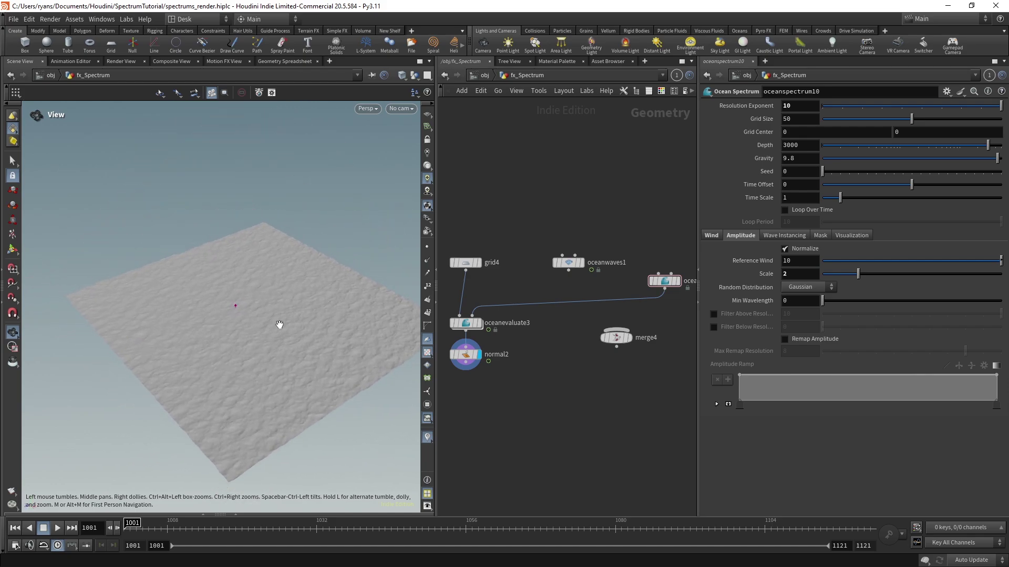
- Insert the Merge node after the Ocean Spectrum, wire Ocean Waves into it, and order oceanwaves1 first among its inputs
left_click_drag(618, 342, 571, 311)
left_click(568, 292)
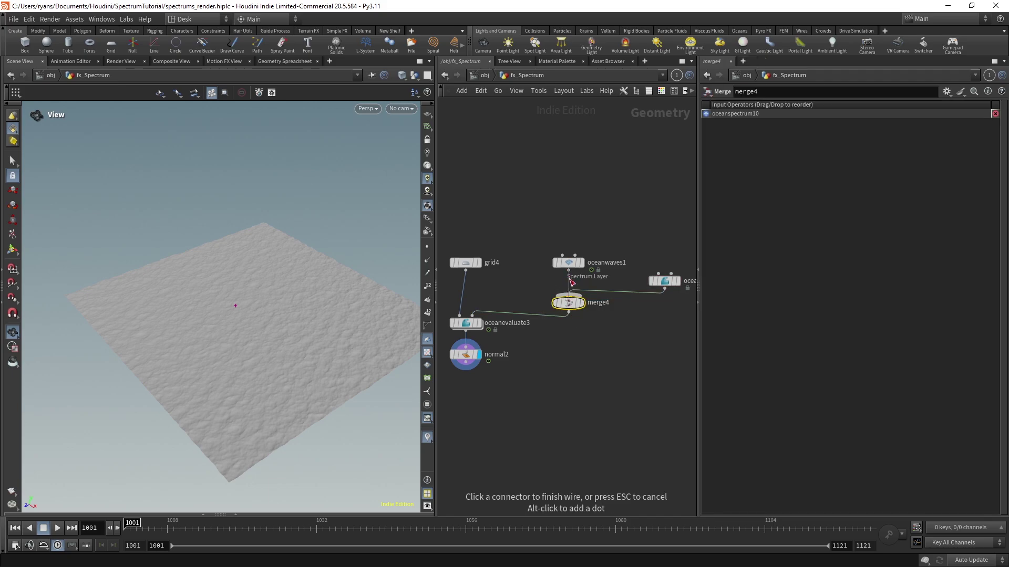
left_click(568, 271)
left_click_drag(263, 315, 302, 286)
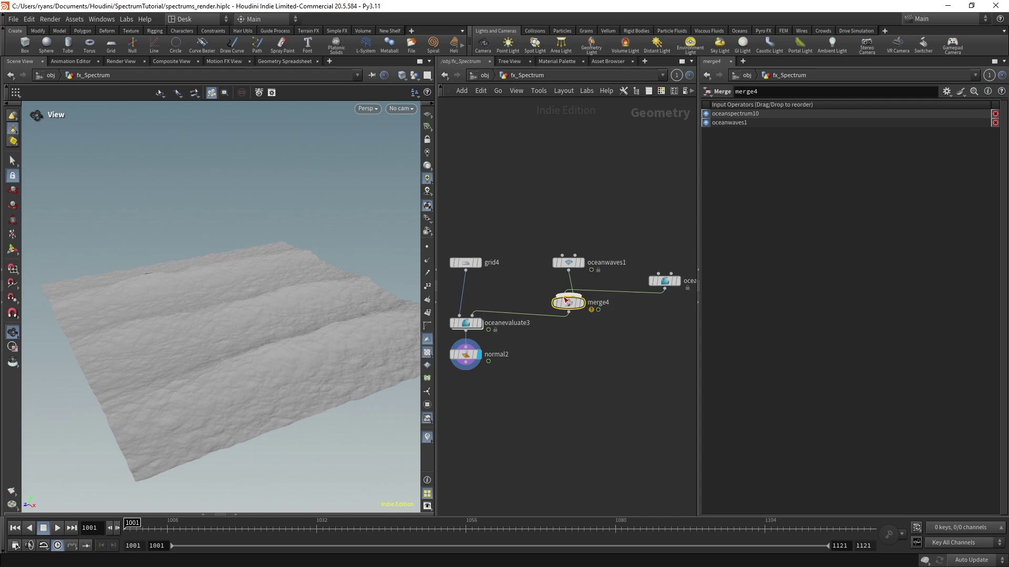
left_click_drag(705, 124, 706, 111)
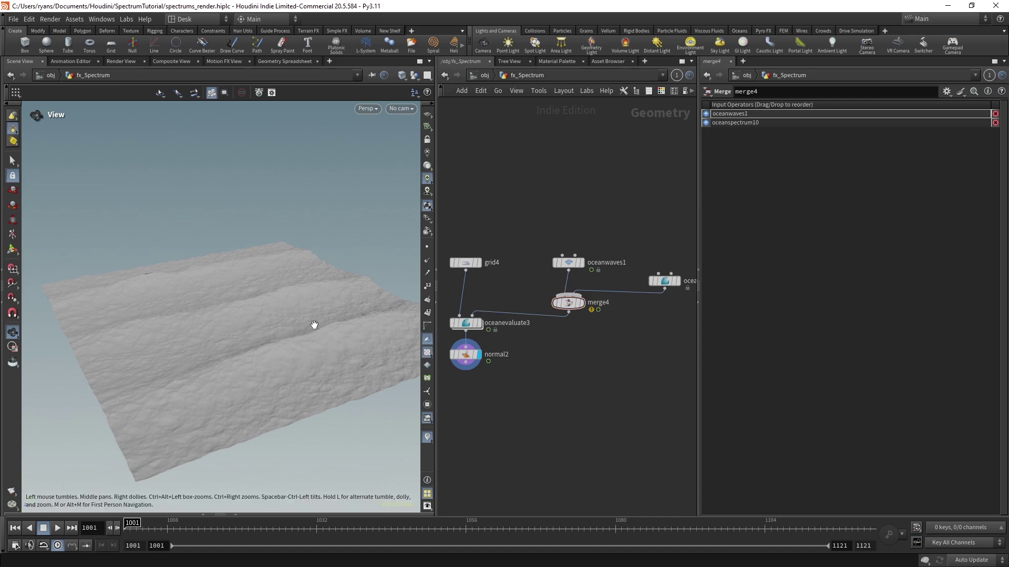
- Move the Merge, Ocean Evaluate, Normal and Ocean Spectrum nodes lower and nudge the Ocean Waves node to tidy the network
scroll(649, 424, "down", 2)
left_click_drag(644, 409, 517, 330)
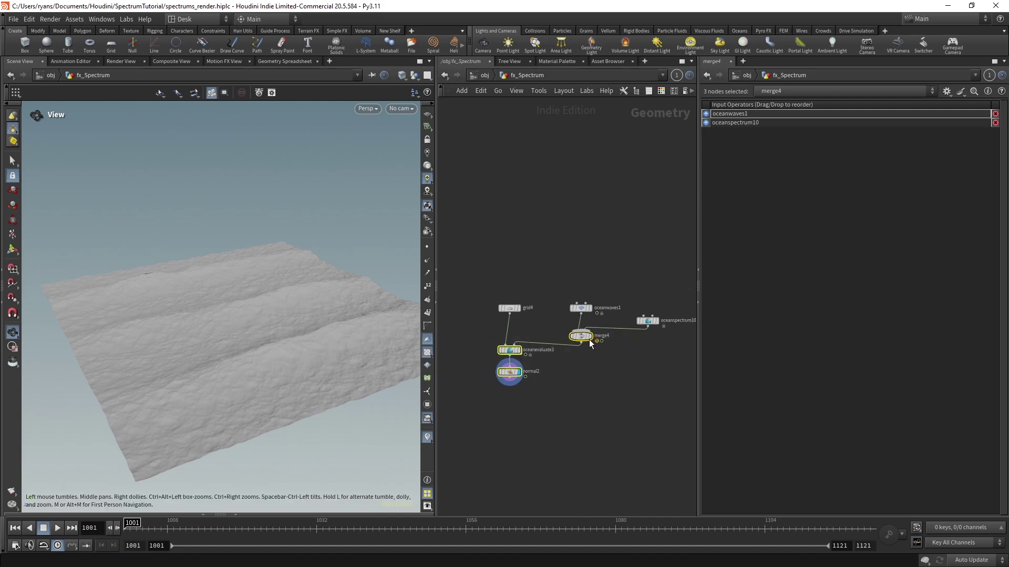
left_click_drag(588, 339, 591, 386)
left_click_drag(647, 316, 653, 367)
key("Escape")
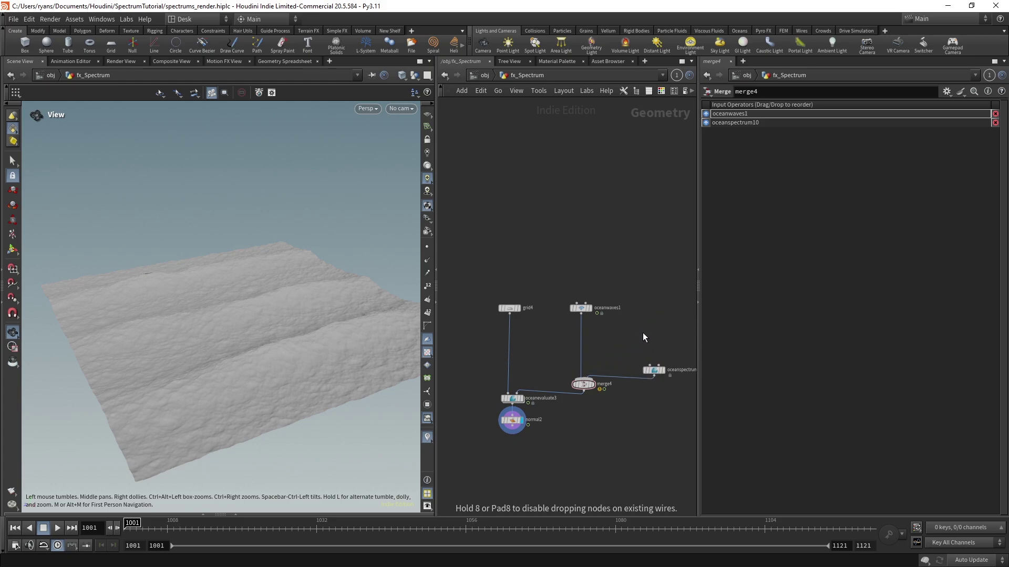
left_click(581, 308)
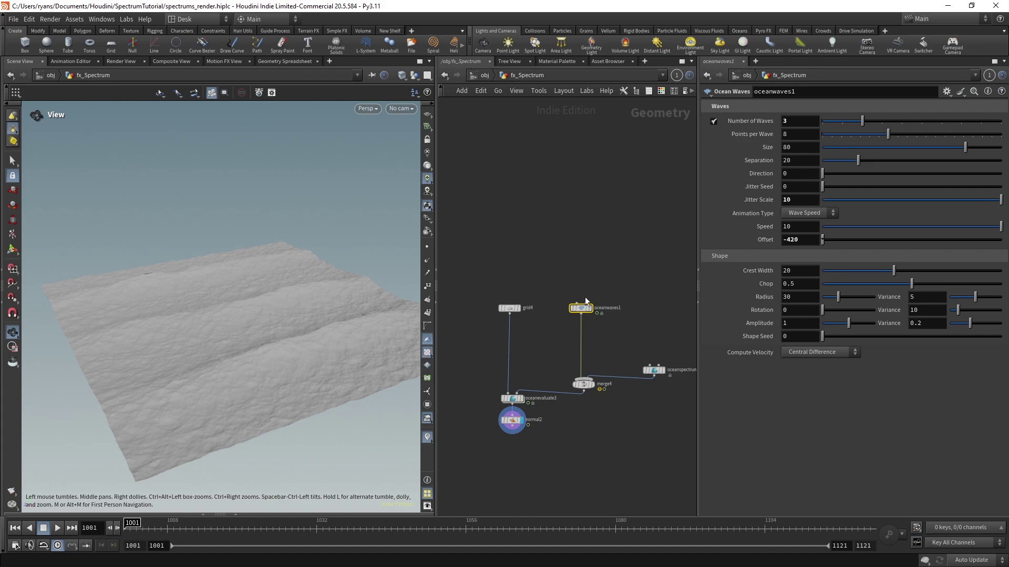
left_click_drag(582, 310, 584, 320)
- Select the Merge node and scrub the timeline to preview the combined waves and spectrum, returning to frame 1001
left_click(585, 384)
left_click(598, 434)
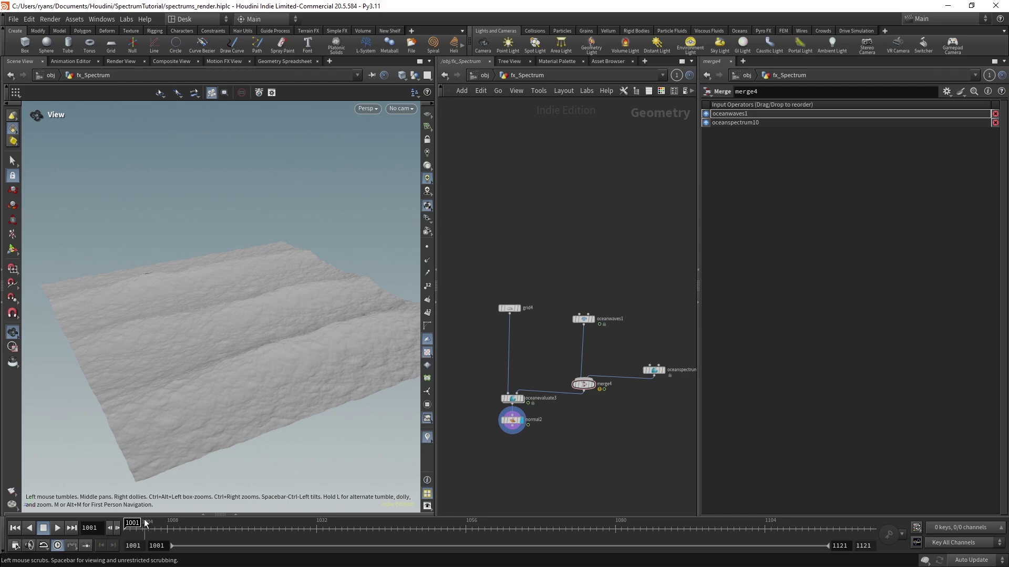
left_click_drag(144, 524, 178, 524)
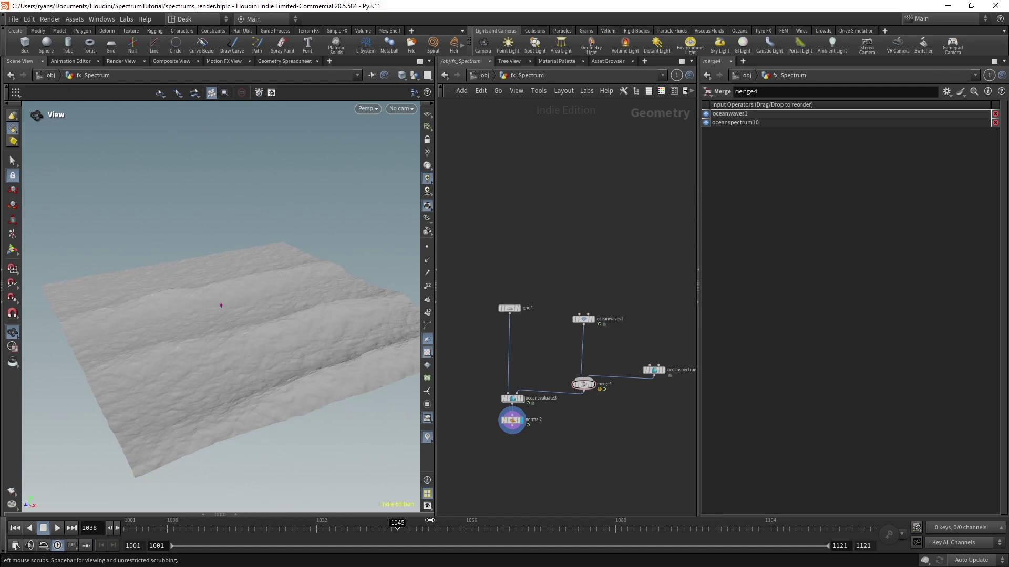
left_click_drag(2, 525, 0, 525)
- Move the Merge and Ocean Spectrum nodes together away from Ocean Evaluate, and select the Ocean Waves node
left_click_drag(664, 412, 579, 361)
left_click_drag(583, 384, 635, 373)
left_click(574, 362)
left_click(583, 318)
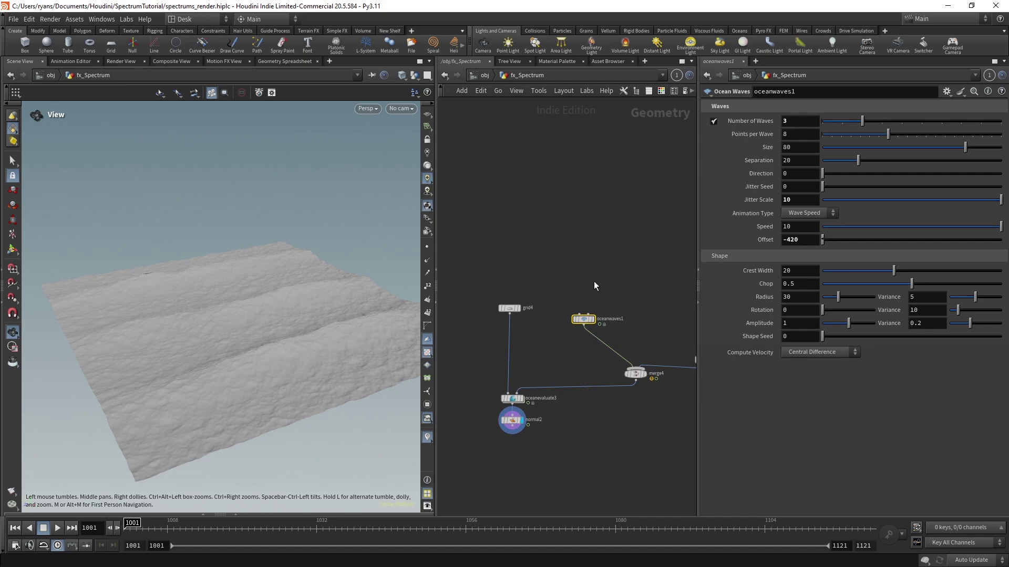
middle_click_drag(696, 317, 592, 280)
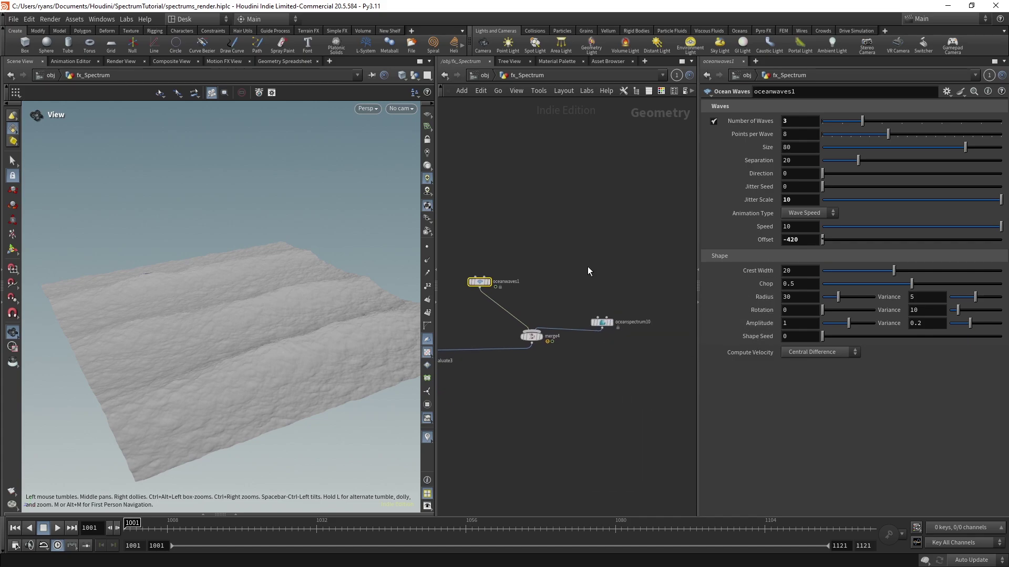
- Check the Ocean Spectrum's wave instancing settings and wire Ocean Waves directly into Ocean Evaluate, bypassing the Merge node
left_click(602, 322)
left_click(775, 236)
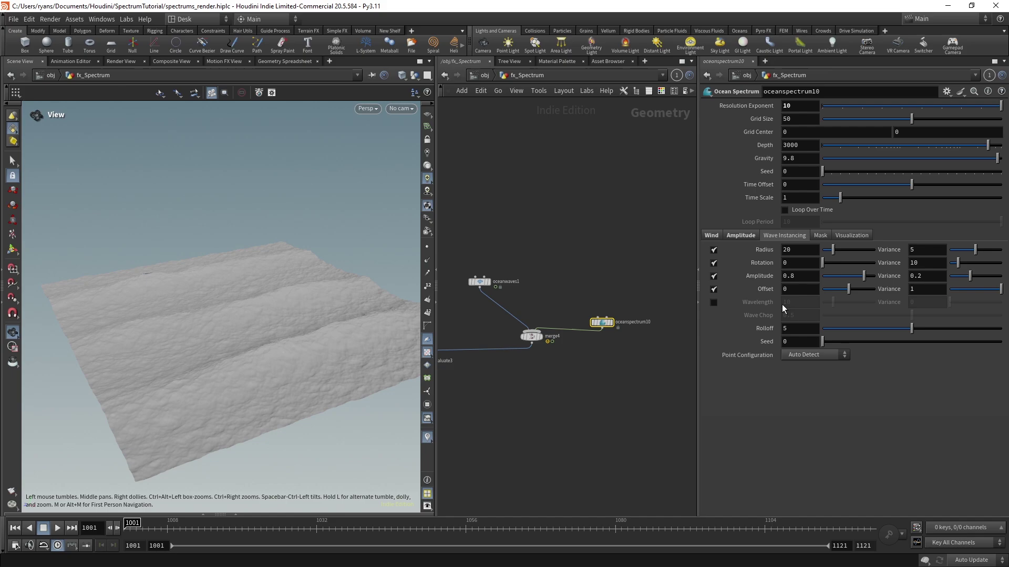
left_click_drag(491, 349, 480, 287)
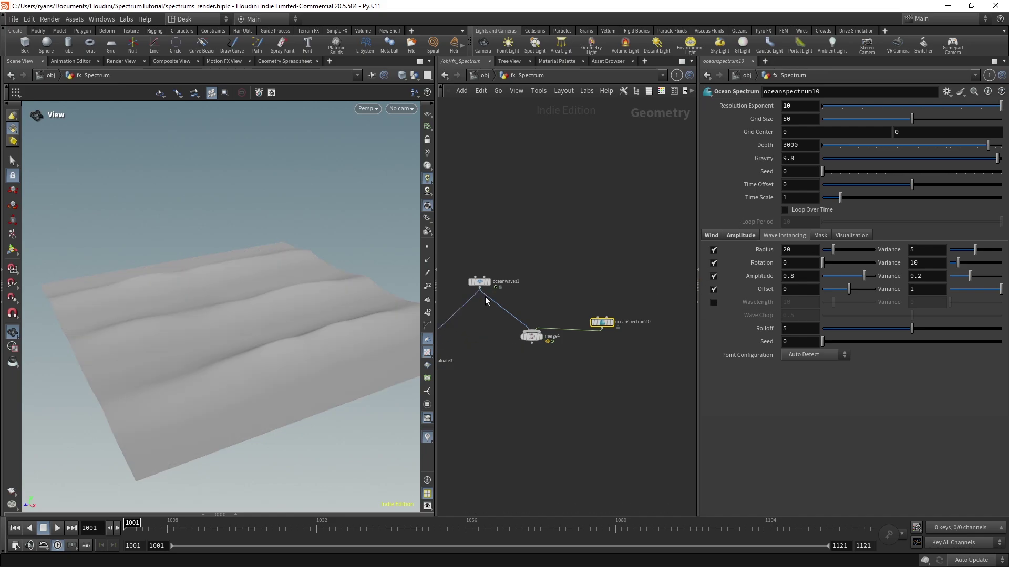
middle_click_drag(484, 297, 537, 303)
left_click(530, 288)
middle_click_drag(557, 269, 618, 286)
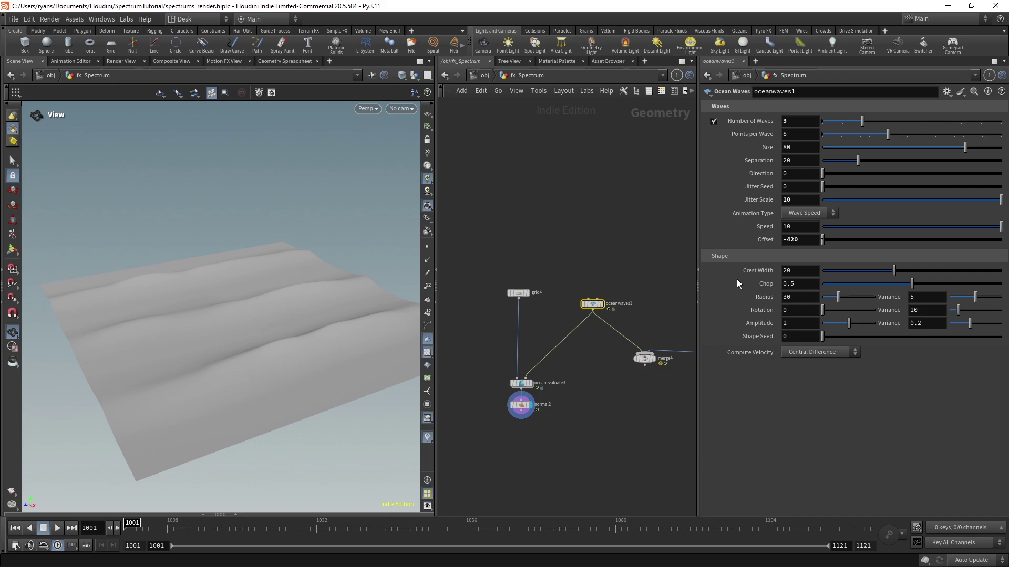
- Lower the Ocean Waves Crest Width to 6.6 and revert the Jitter Scale to its default of 0
left_click_drag(893, 270, 846, 269)
left_click_drag(259, 349, 298, 370)
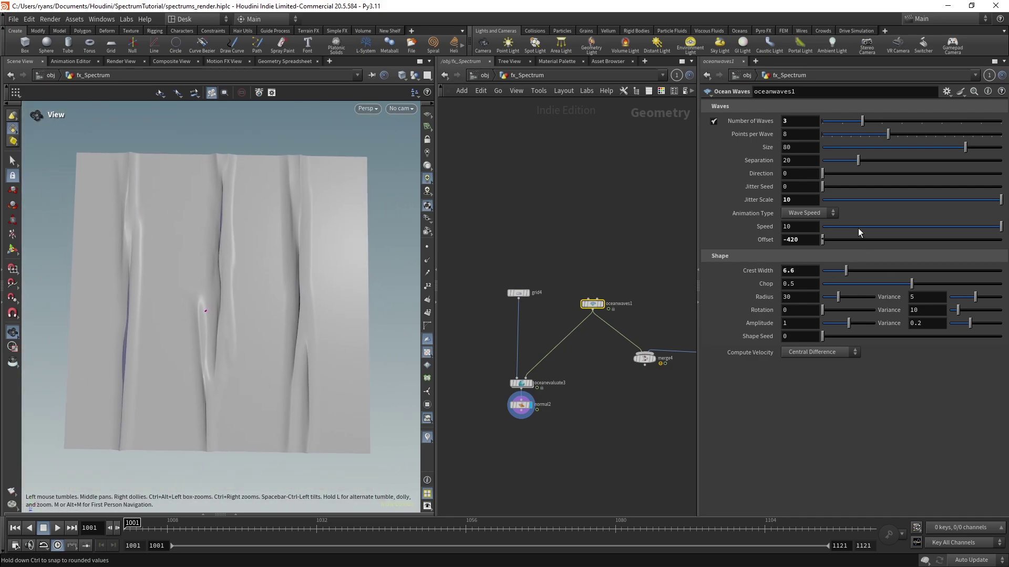
right_click(792, 199)
left_click(820, 366)
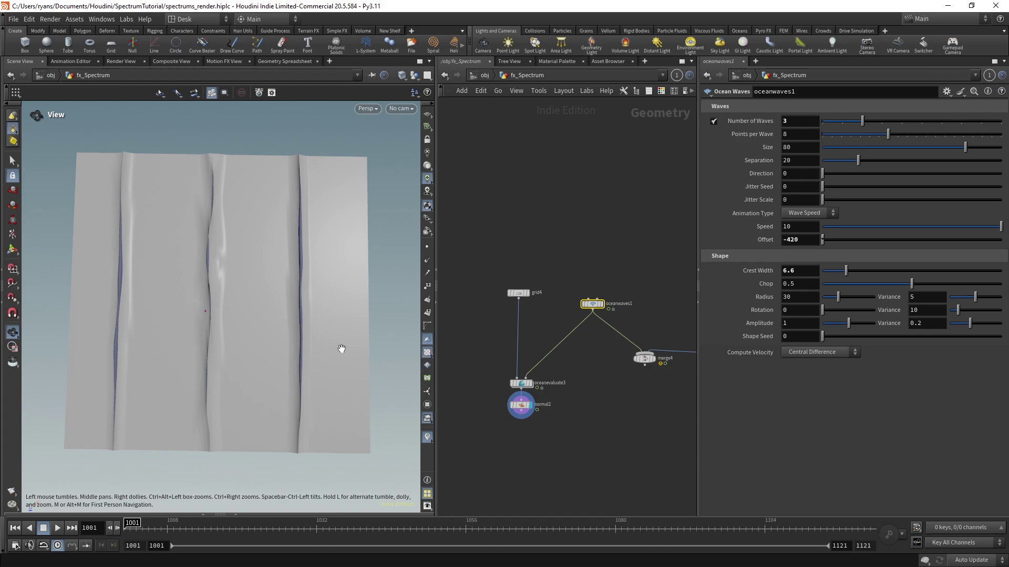
left_click_drag(338, 349, 374, 281)
- Compare wave crest shapes by raising the Crest Width to 50 and lowering it to 13.1
left_click_drag(845, 270, 1001, 272)
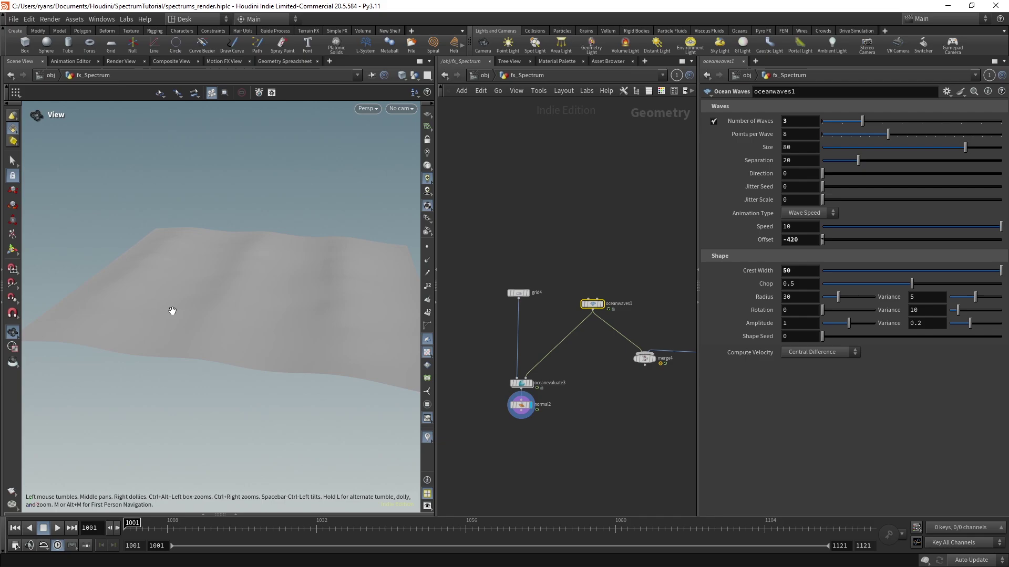
left_click_drag(172, 310, 110, 319)
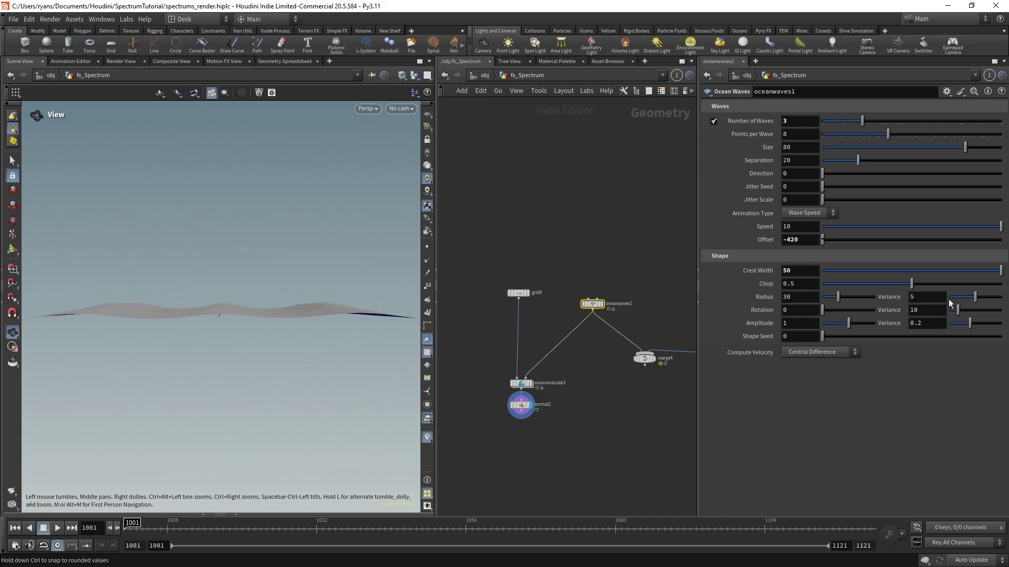
left_click_drag(1001, 270, 866, 265)
left_click_drag(300, 310, 281, 358)
middle_click_drag(317, 295, 294, 392)
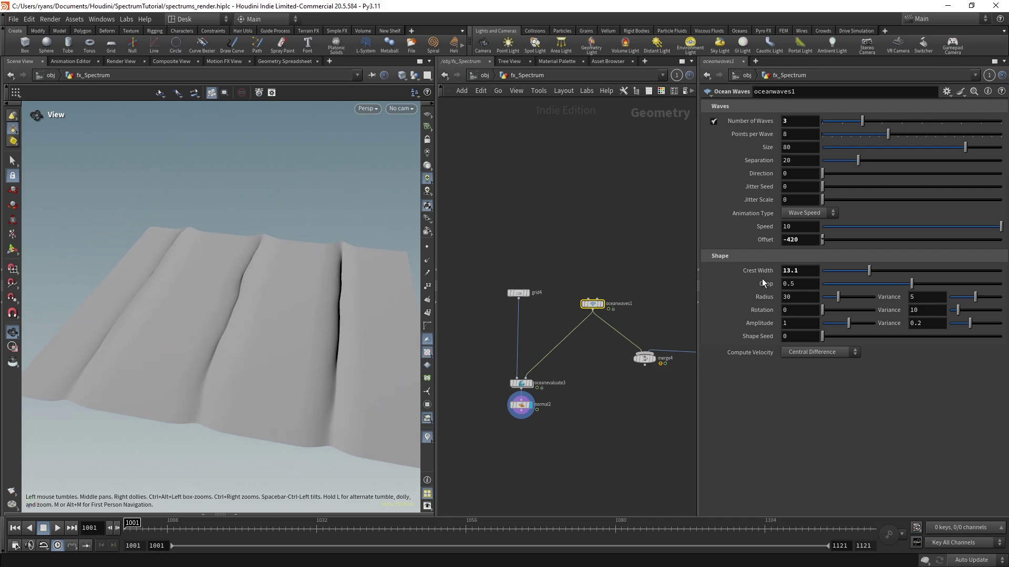
- Revert the Ocean Waves Crest Width to its default of 20
right_click(799, 270)
left_click(828, 431)
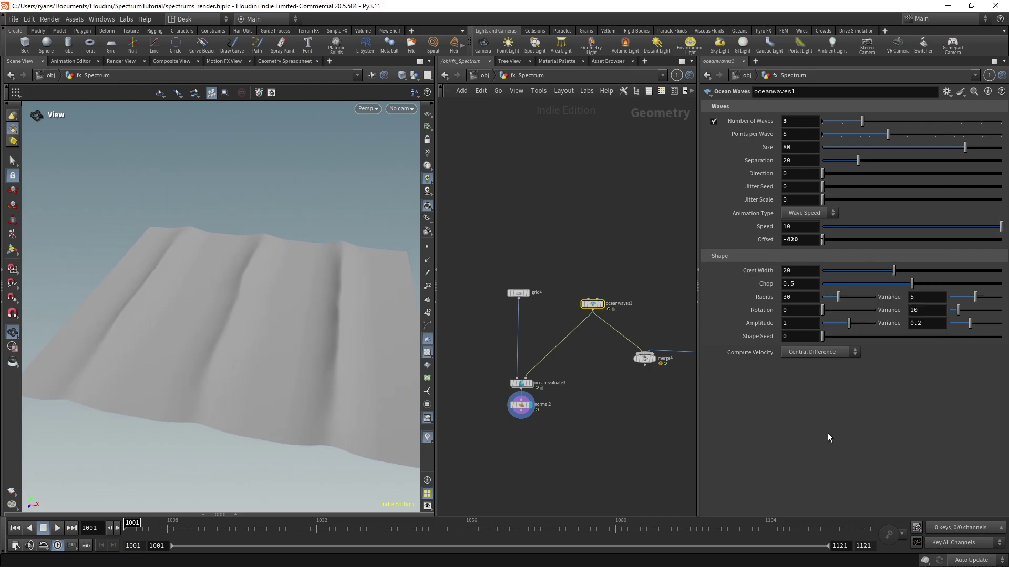
left_click_drag(338, 417, 294, 399)
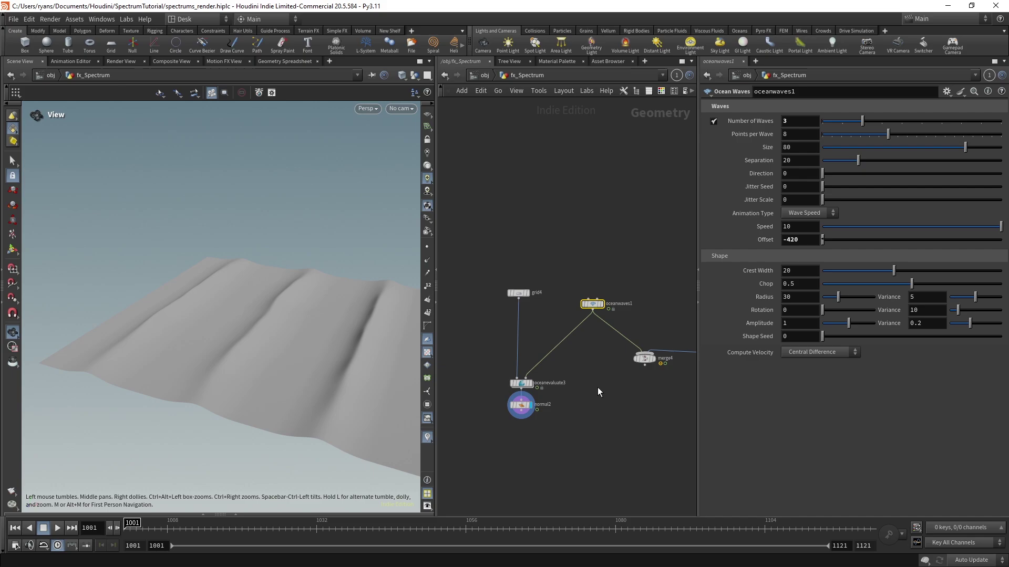
middle_click_drag(630, 416, 573, 409)
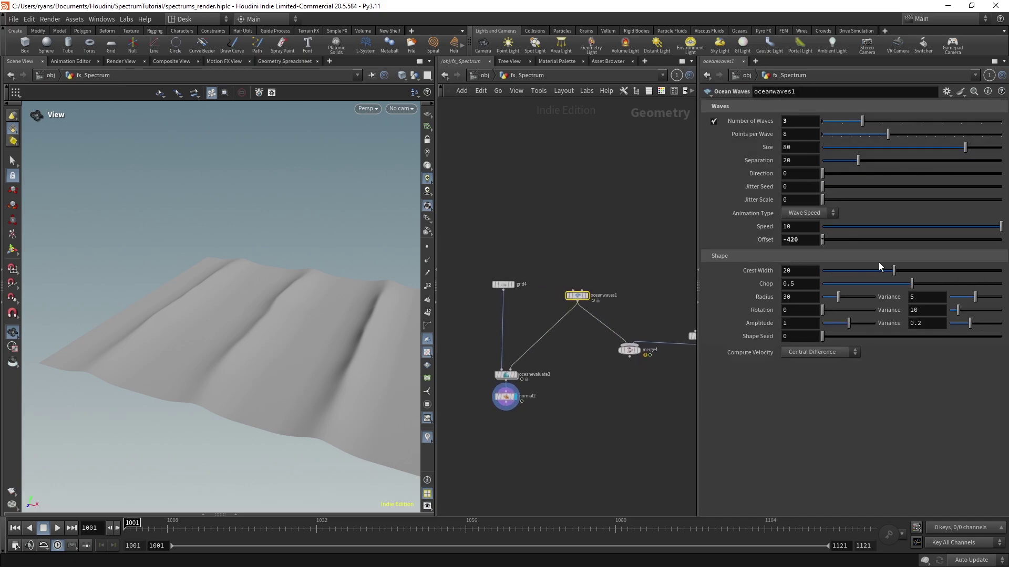
- Try Chop values of 0.835 and 1 on the waves, and revert Chop to its default of 0.5
left_click_drag(911, 283, 972, 289)
left_click_drag(349, 326, 376, 447)
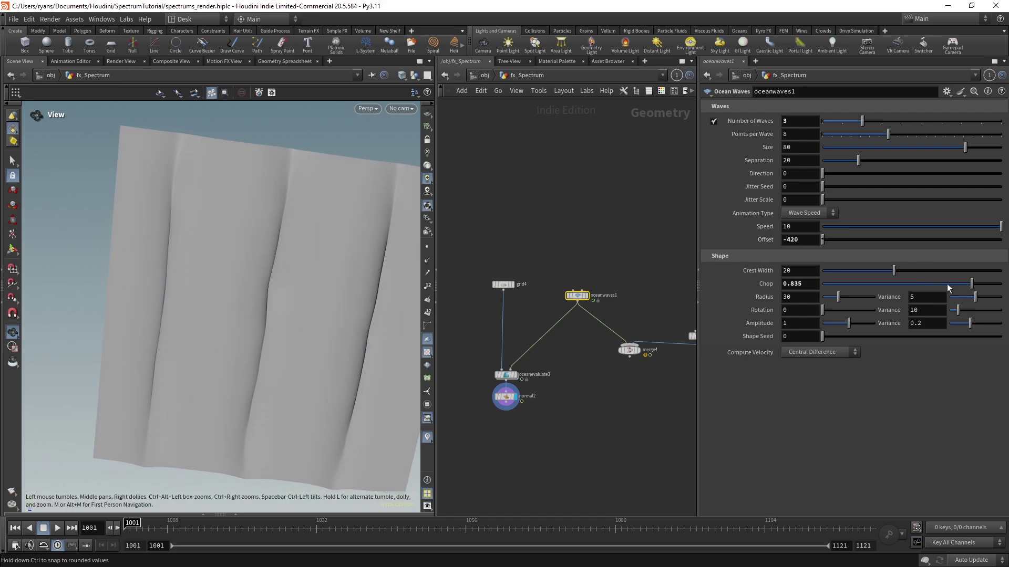
left_click_drag(948, 288, 1001, 284)
left_click_drag(333, 411, 410, 319)
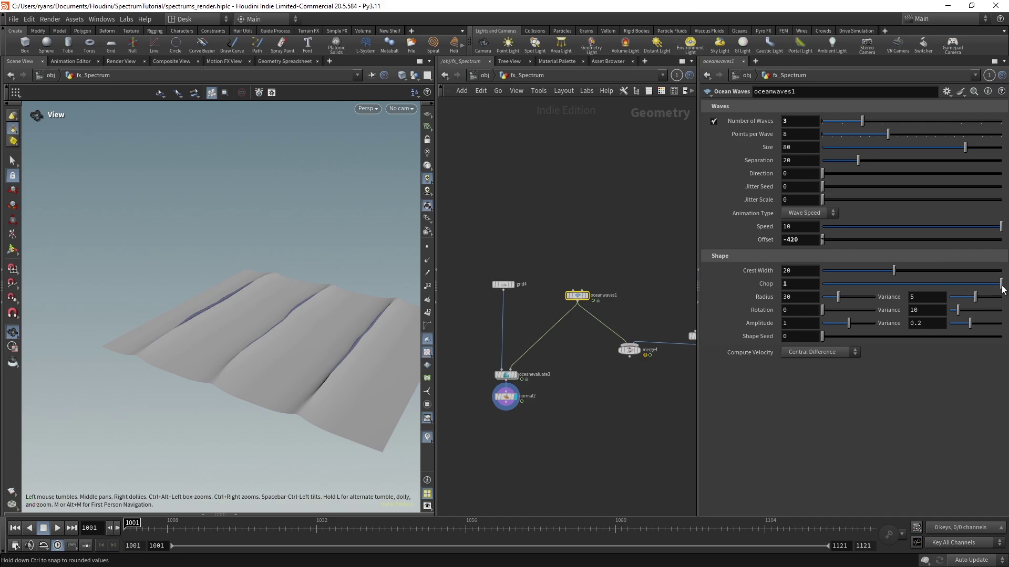
right_click(798, 284)
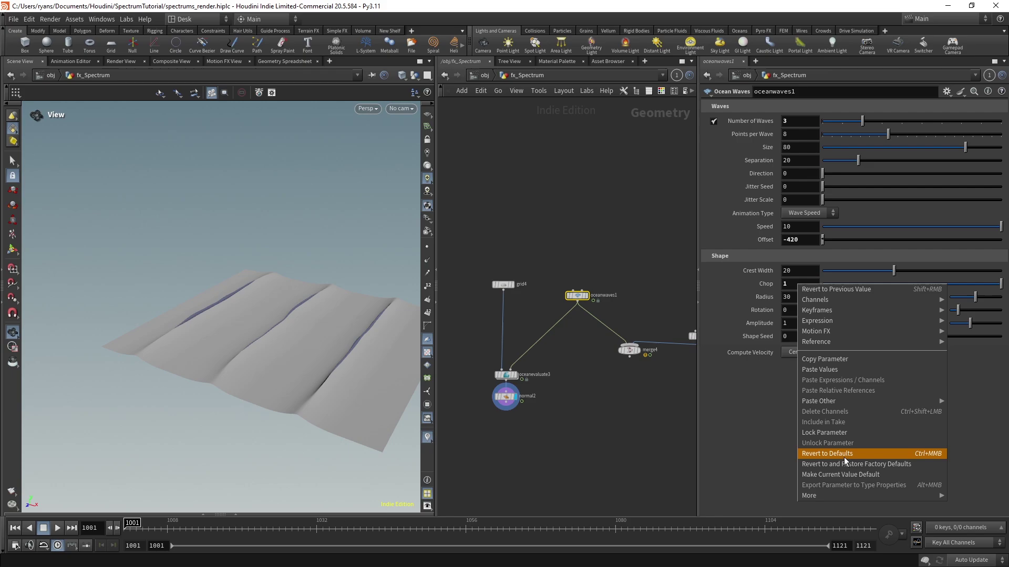
left_click(842, 455)
left_click_drag(418, 347, 410, 336)
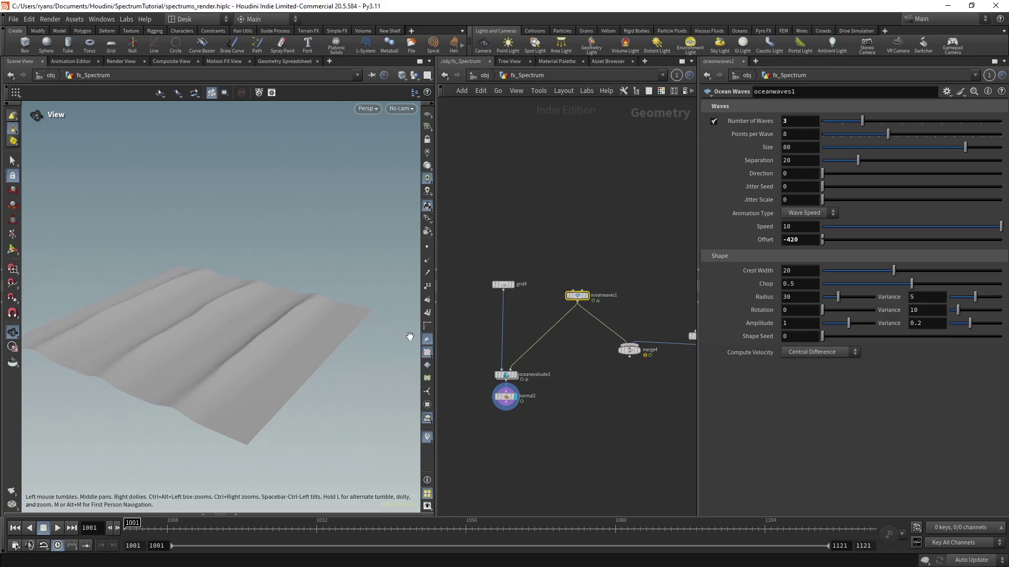
left_click_drag(163, 306, 236, 304)
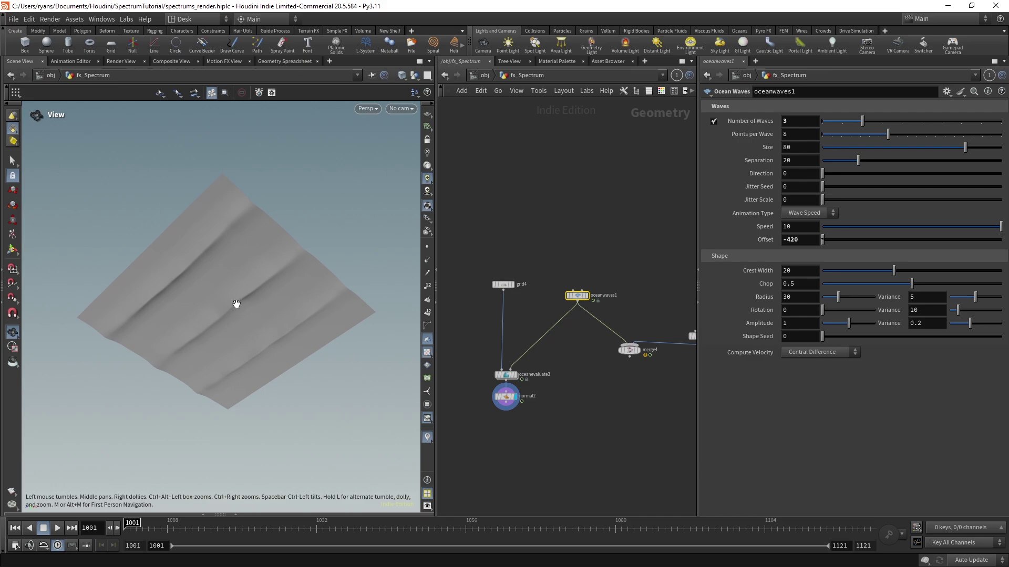
- Select the Ocean Waves node and reduce the shape Radius to 13
middle_click_drag(611, 409, 527, 407)
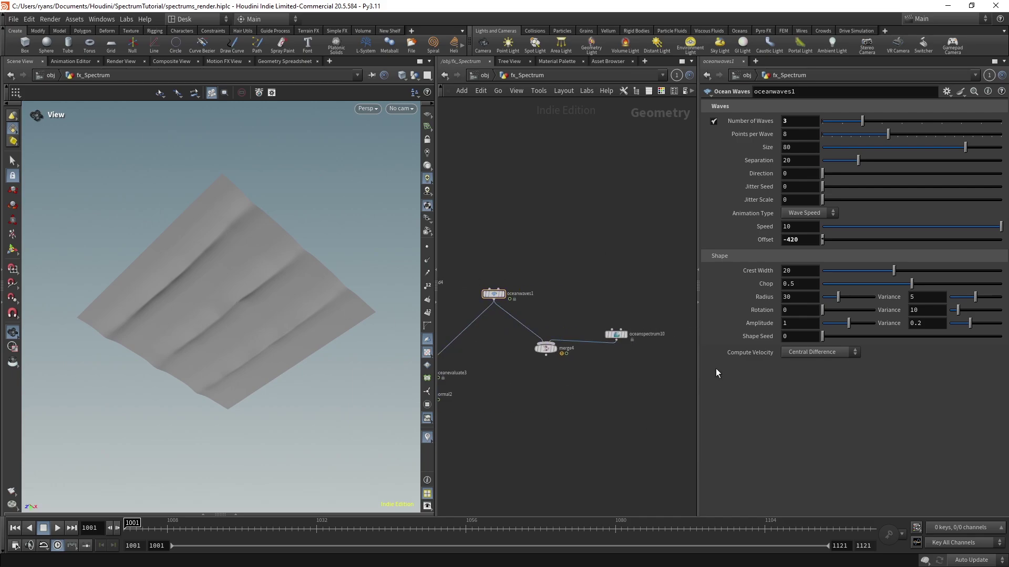
left_click_drag(644, 417, 612, 281)
middle_click_drag(591, 284, 660, 281)
left_click(563, 289)
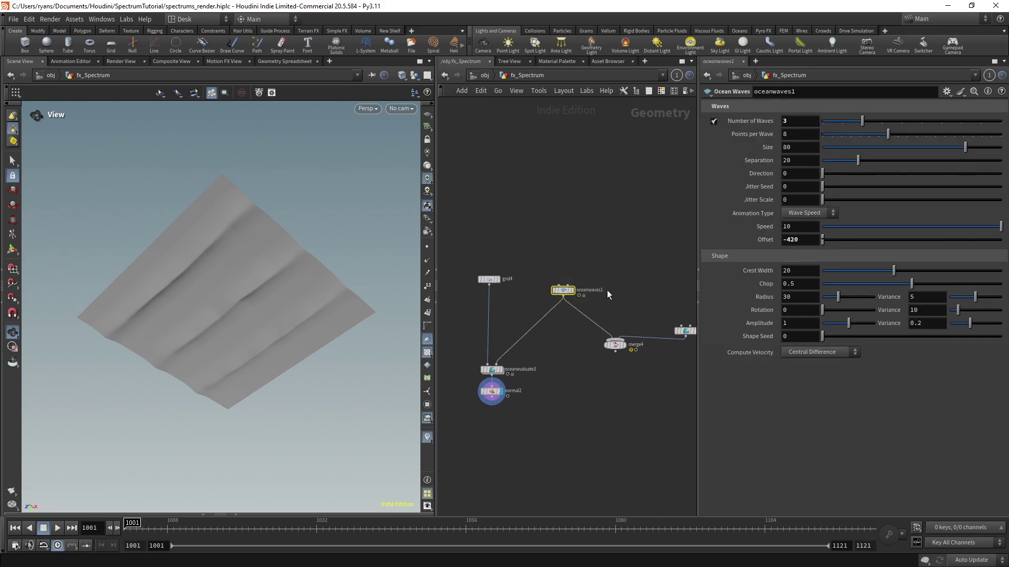
left_click_drag(838, 296, 829, 296)
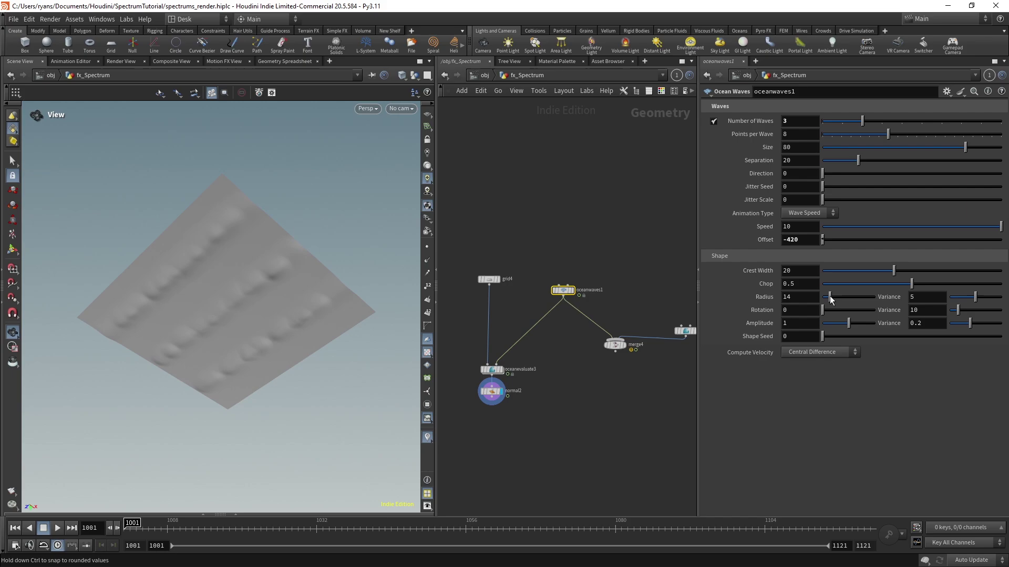
mouse_move(230, 304)
left_mouse_down()
mouse_move(263, 284)
mouse_move(261, 297)
mouse_move(278, 288)
mouse_move(269, 305)
left_mouse_up()
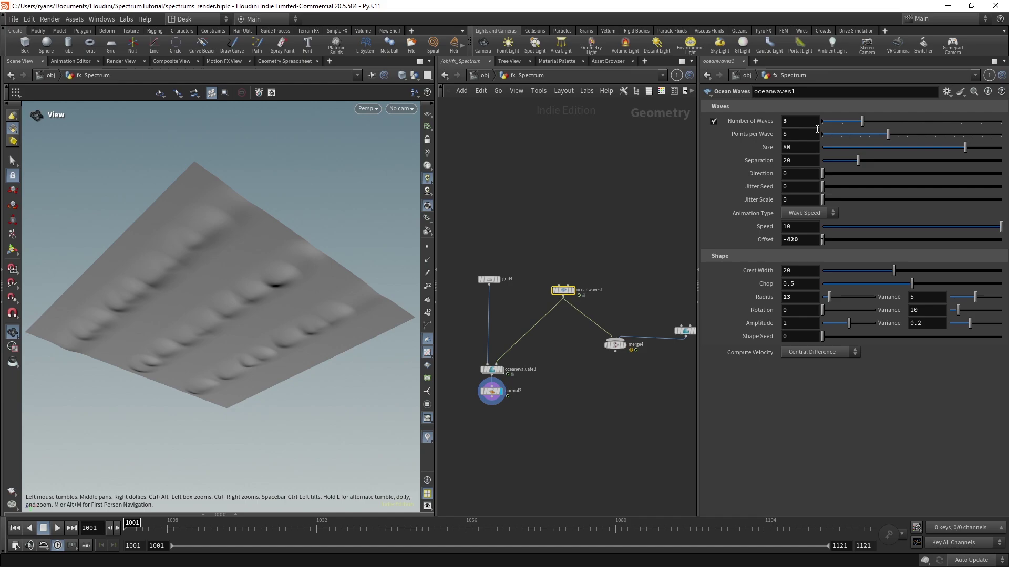
- Reduce Points per Wave to 3 and set the Ocean Waves Radius to 14
left_click_drag(893, 131, 839, 140)
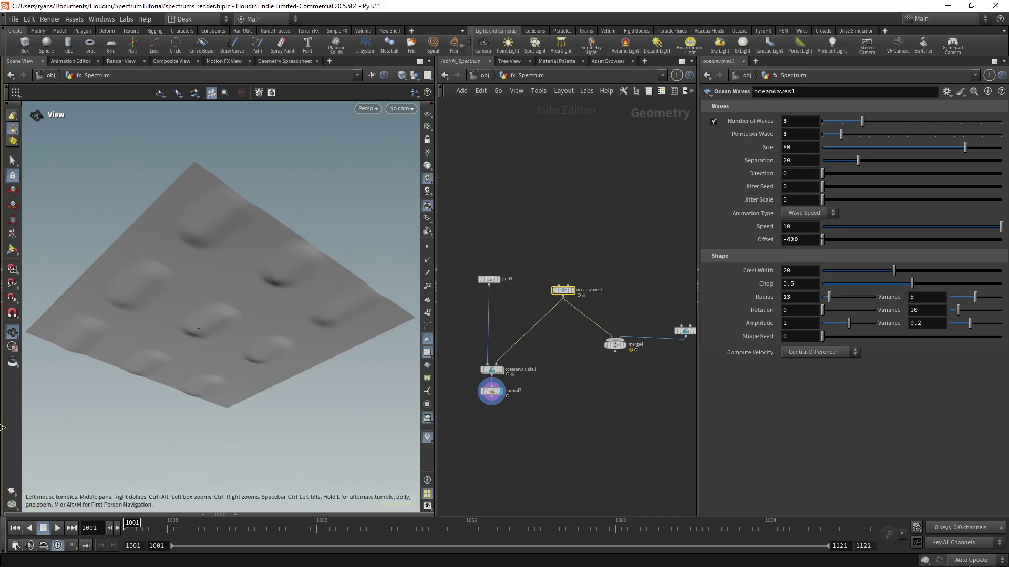
left_click_drag(150, 394, 145, 362)
left_click(685, 331)
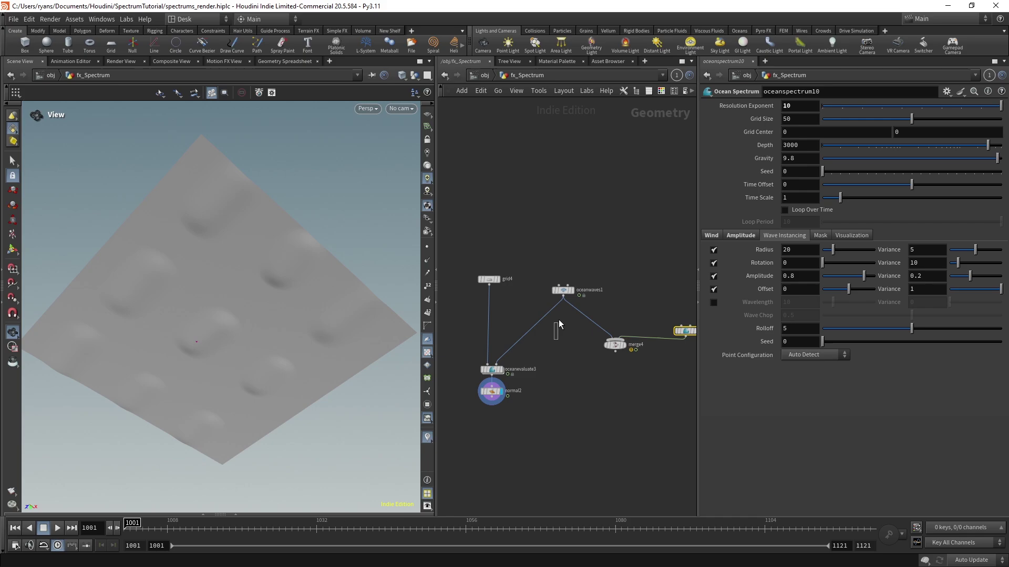
left_click(563, 290)
left_click_drag(829, 297, 830, 298)
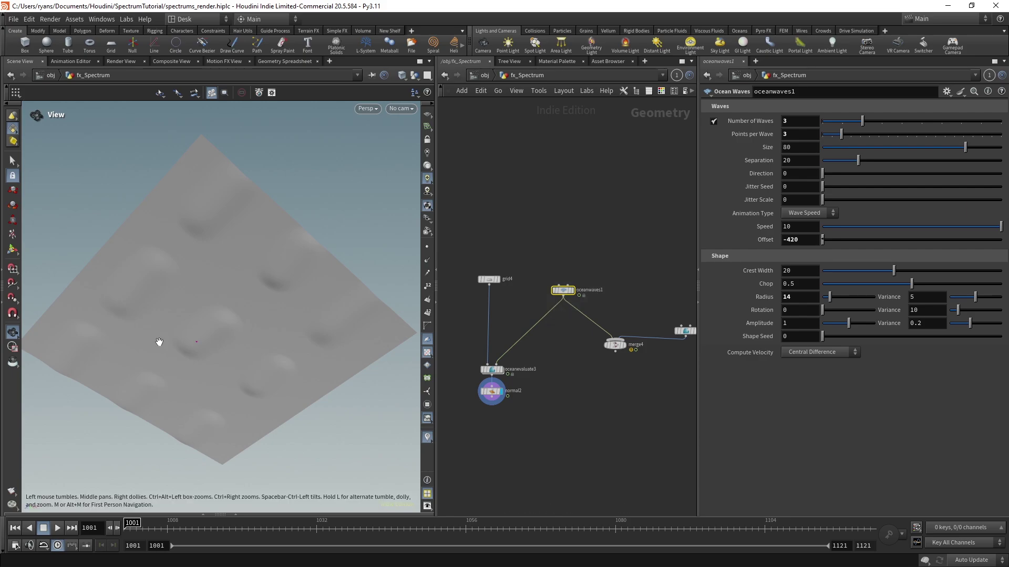
left_click_drag(158, 344, 203, 326)
- Raise the Radius to 41 and revert Points per Wave to its default of 8 after trying 6
left_click(843, 298)
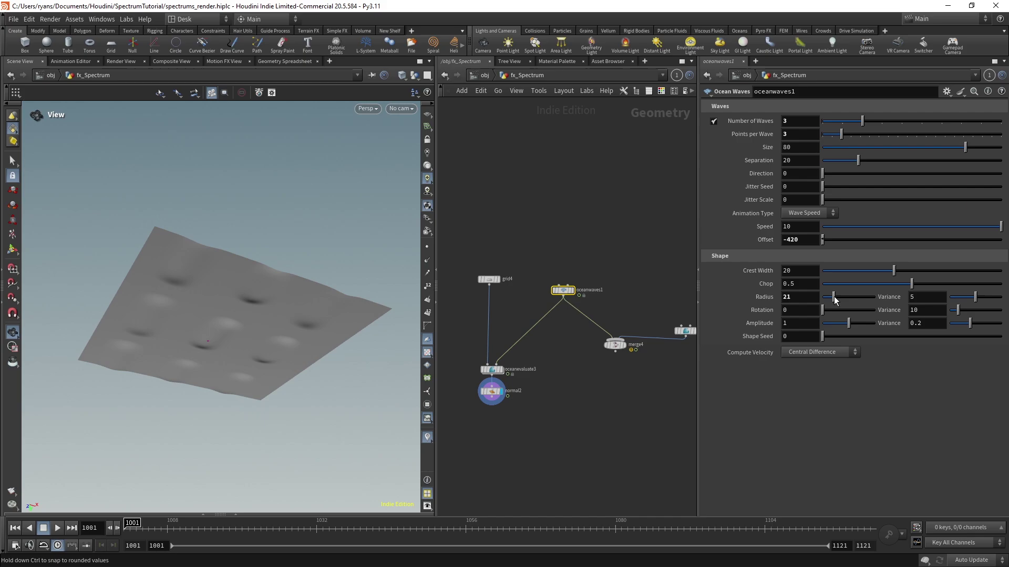
left_click_drag(849, 137, 869, 135)
right_click(787, 134)
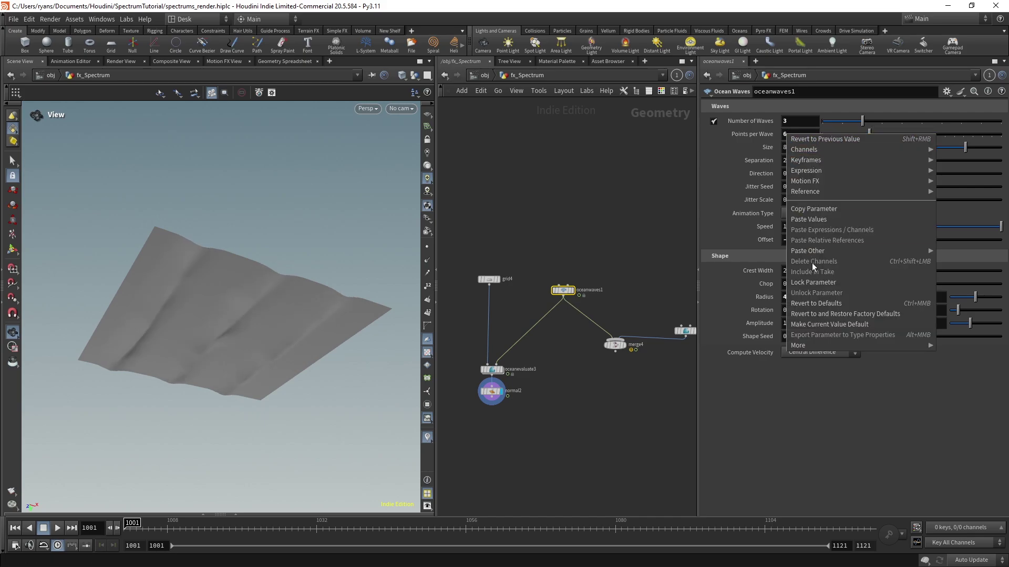
left_click(843, 304)
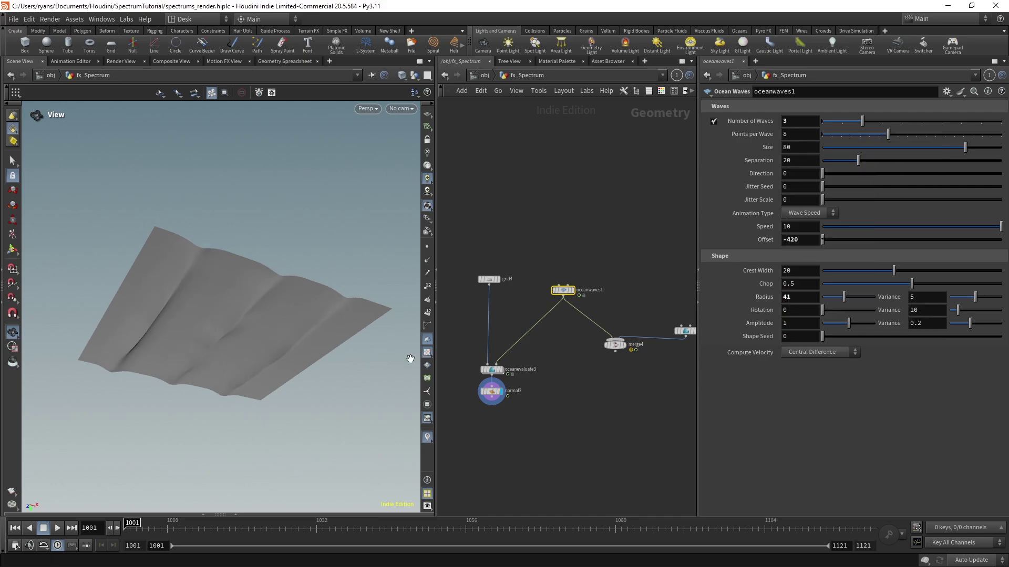
left_click_drag(200, 336, 349, 282)
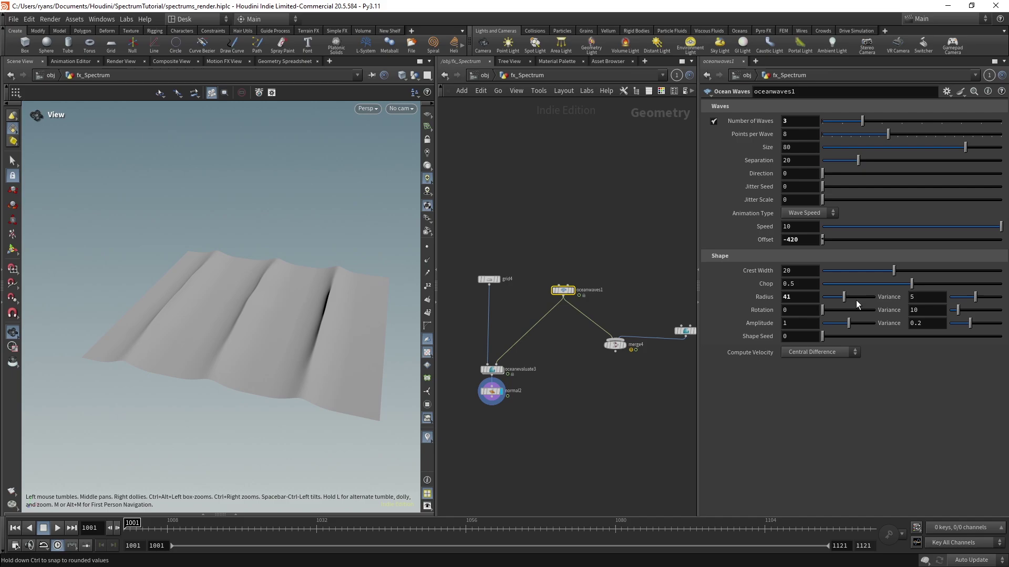
- Try a Radius of 100, undo it, and revert the Radius to its default of 30
left_click_drag(849, 297, 885, 299)
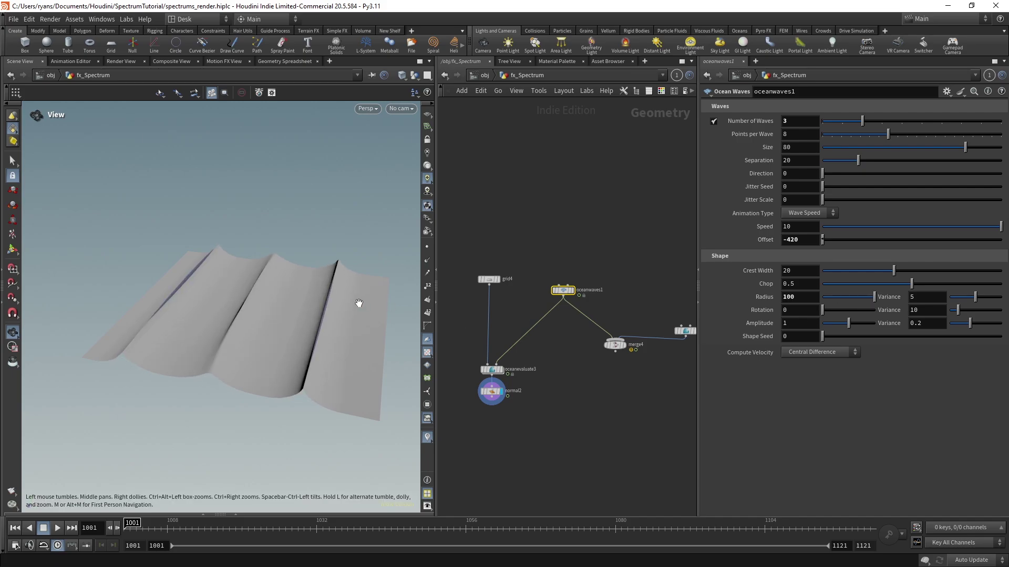
left_click_drag(353, 299, 332, 325)
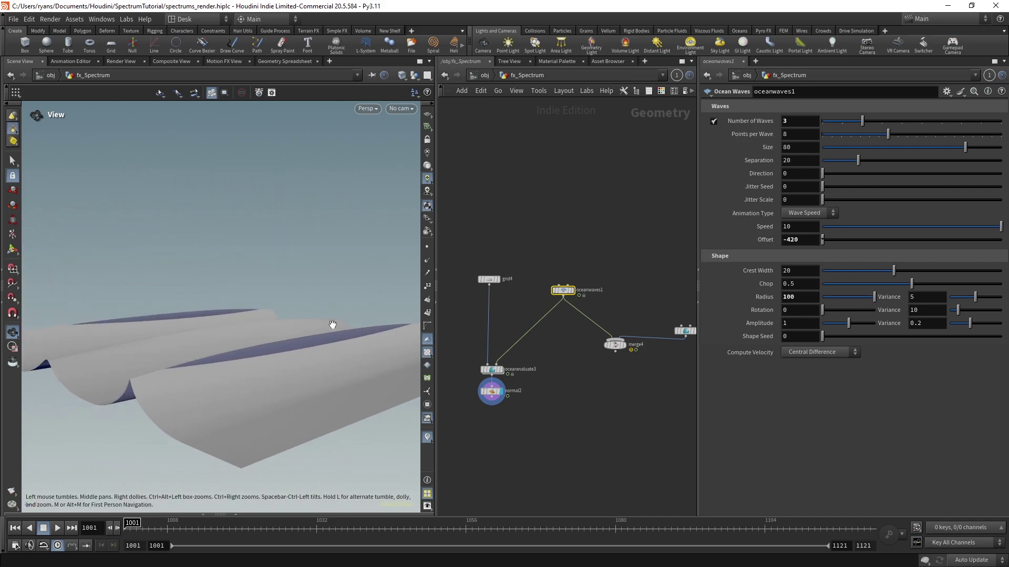
left_click_drag(247, 342, 263, 415)
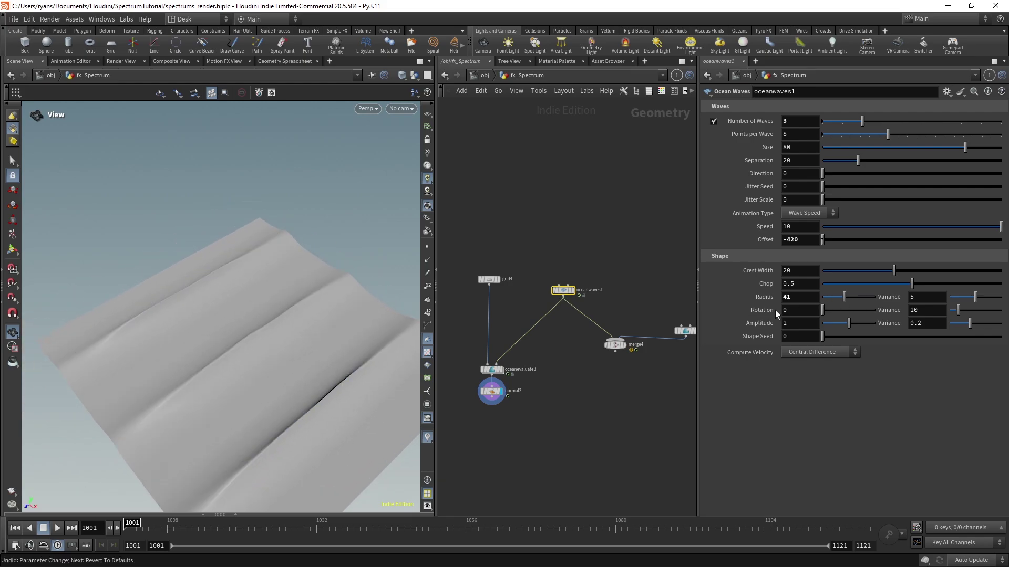
right_click(799, 295)
left_click(821, 462)
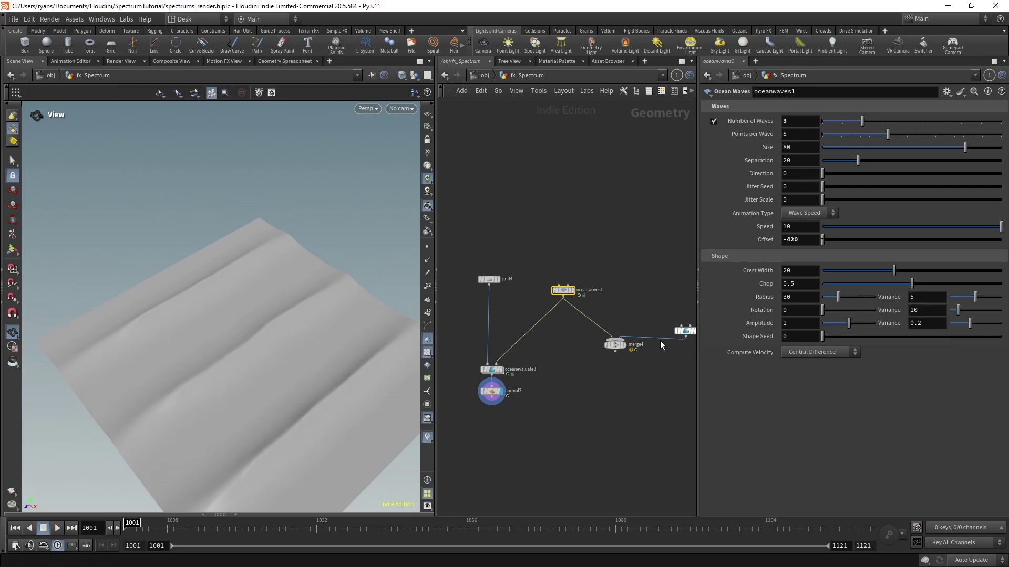
scroll(289, 331, "down", 1)
left_click_drag(289, 331, 316, 284)
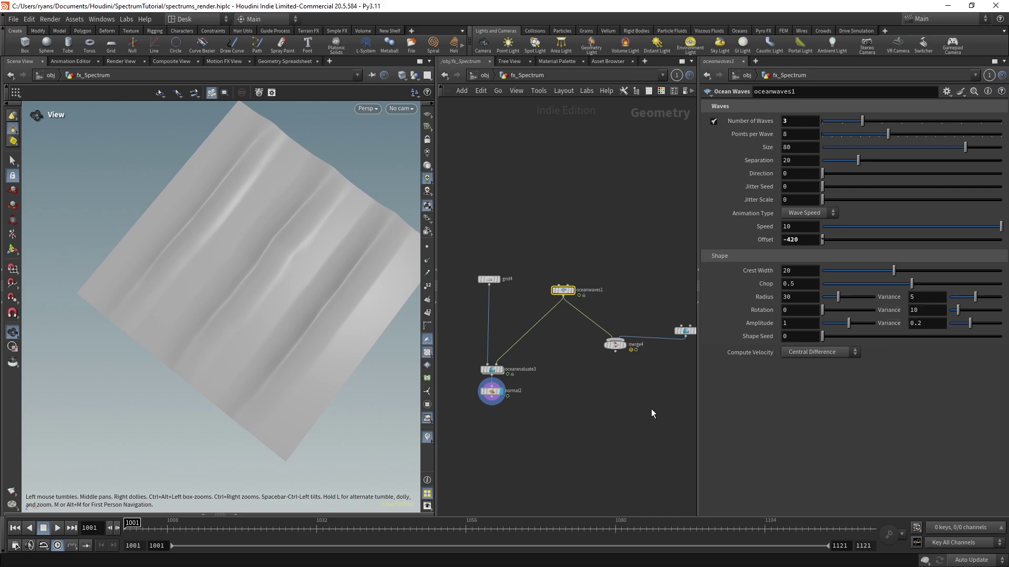
- Reselect the Ocean Waves node and try the shape Rotation, returning it to 0
middle_click_drag(651, 408, 611, 398)
left_click(645, 321)
left_click_drag(579, 217, 495, 293)
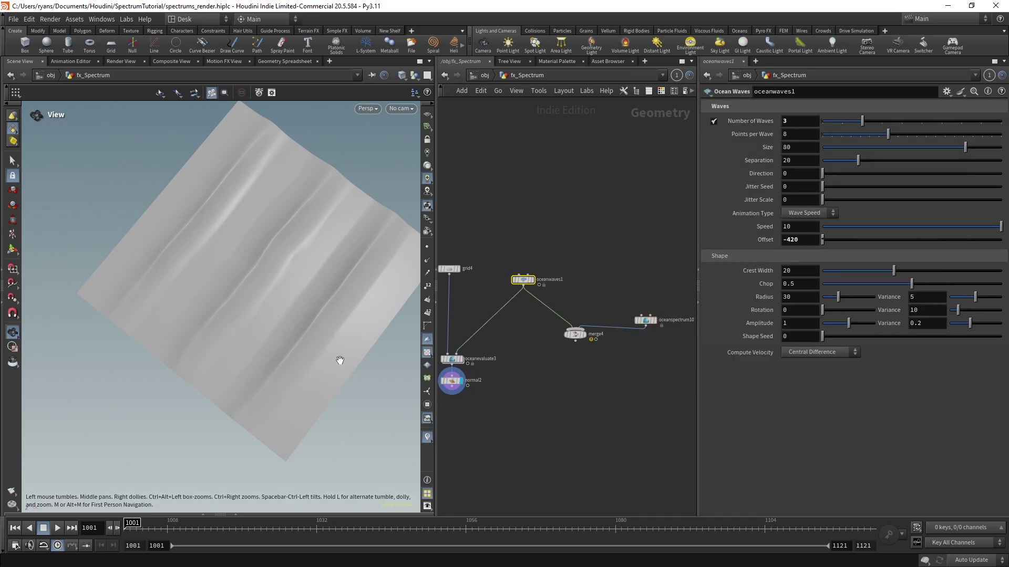
left_click_drag(340, 360, 326, 297)
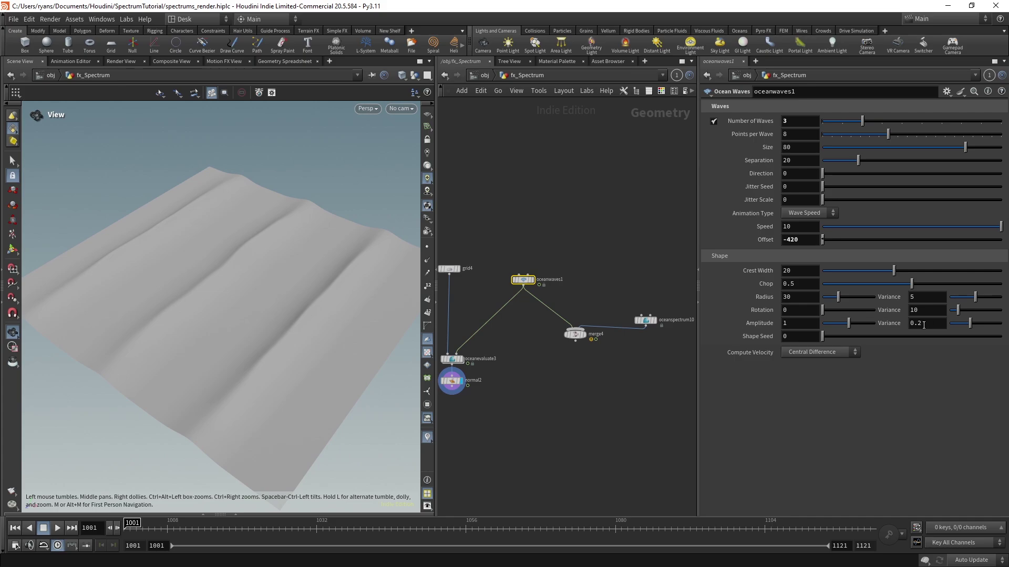
left_click_drag(328, 305, 273, 302)
mouse_move(824, 310)
left_mouse_down()
mouse_move(843, 311)
mouse_move(821, 310)
left_mouse_up()
left_click_drag(319, 341, 344, 304)
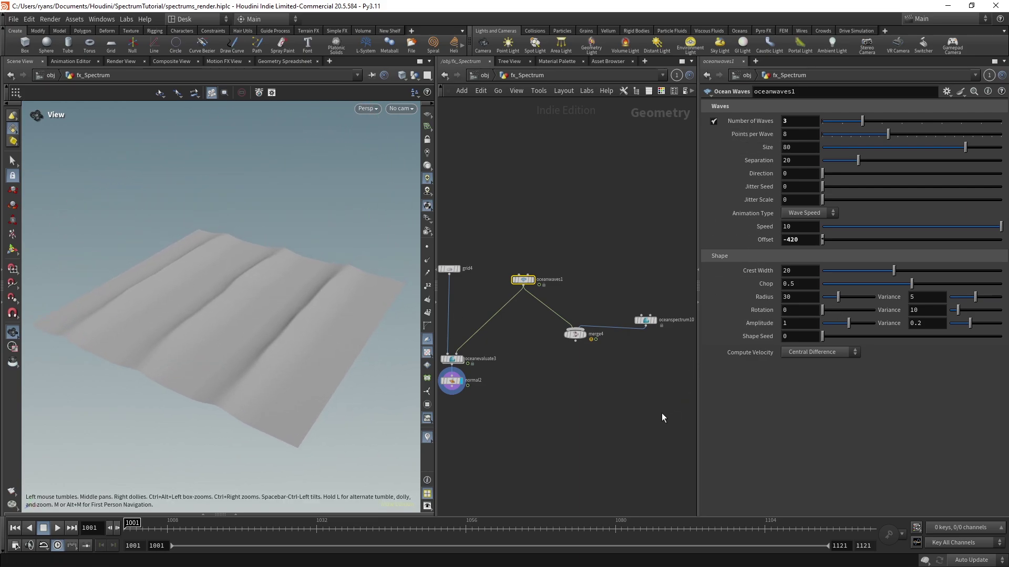
- Try a different shape Amplitude and an Amplitude Variance of 30.2 on the Ocean Waves node, undoing each change
mouse_move(849, 322)
left_mouse_down()
mouse_move(831, 326)
mouse_move(841, 326)
left_mouse_up()
key("ctrl+z")
middle_click_drag(931, 324, 956, 287)
left_click_drag(343, 313, 350, 343)
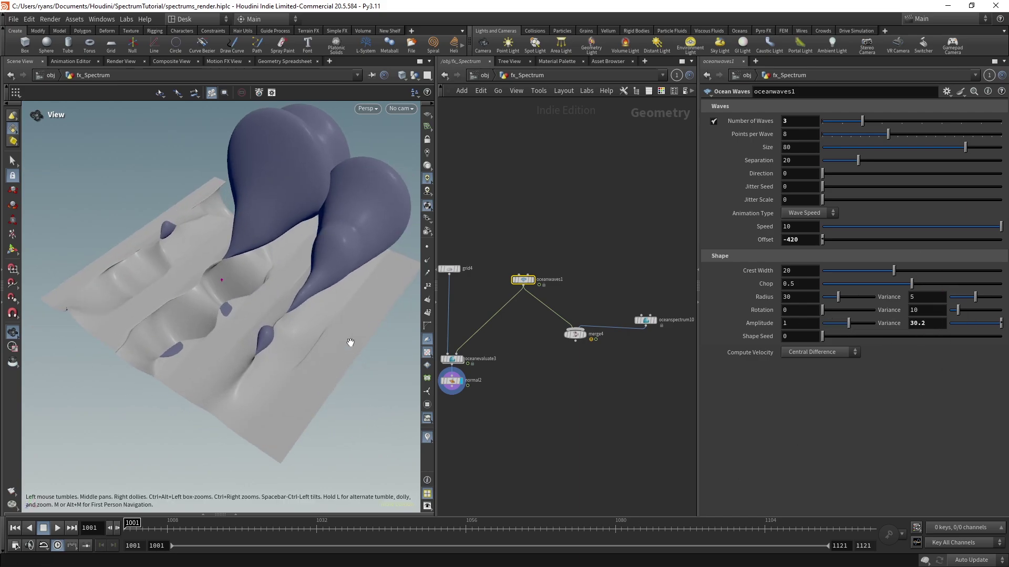
key("ctrl+z")
middle_click_drag(324, 300, 317, 308)
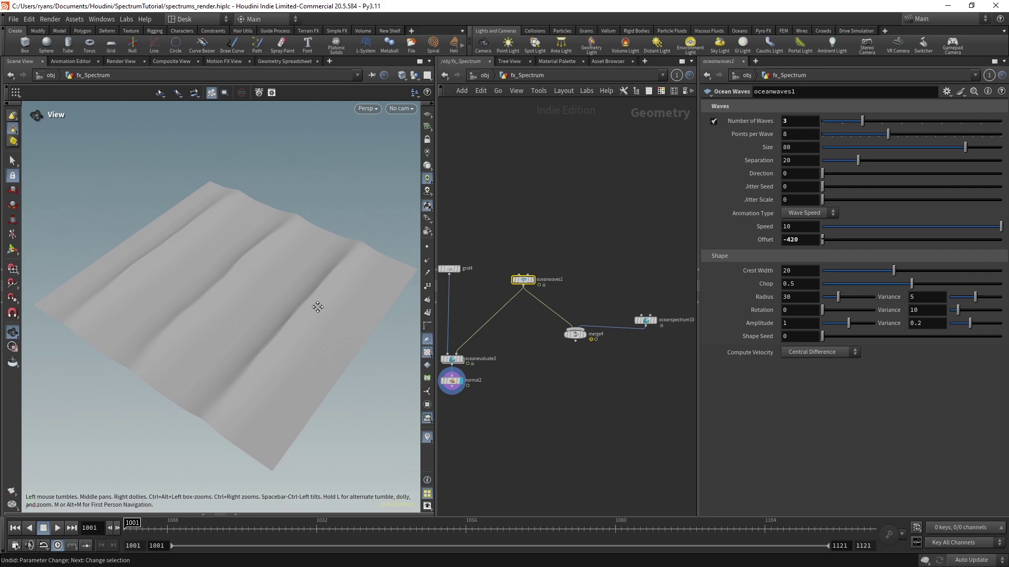
- Try the Shape Seed, returning it to 0, and review the Compute Velocity options while keeping Central Difference
left_click_drag(823, 336, 751, 352)
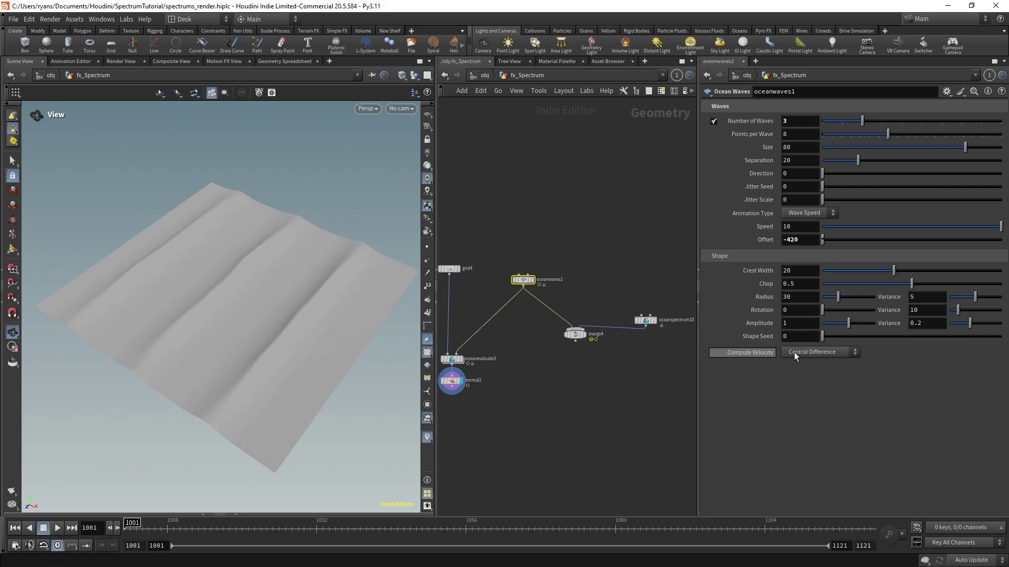
left_click(828, 352)
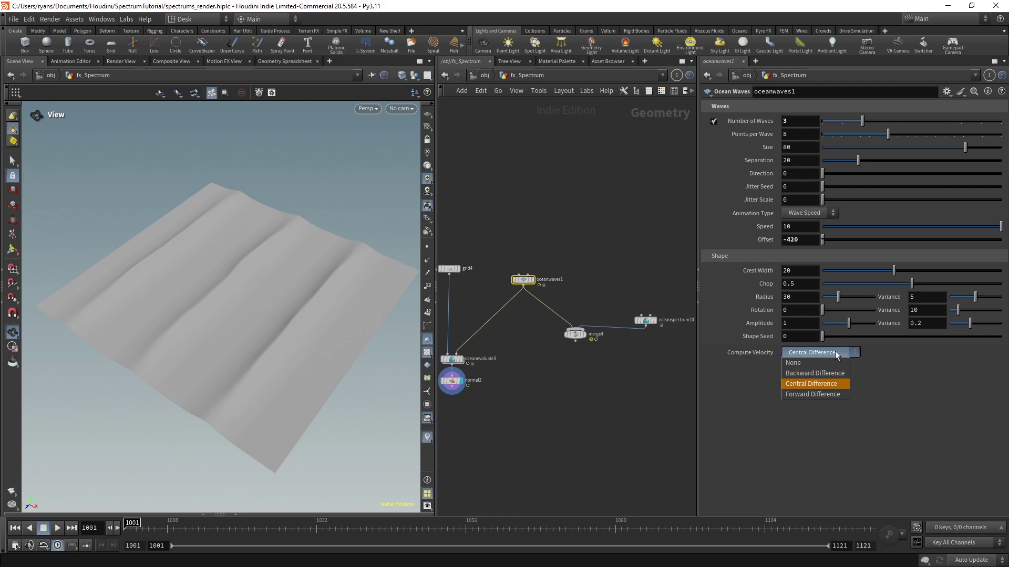
left_click(835, 353)
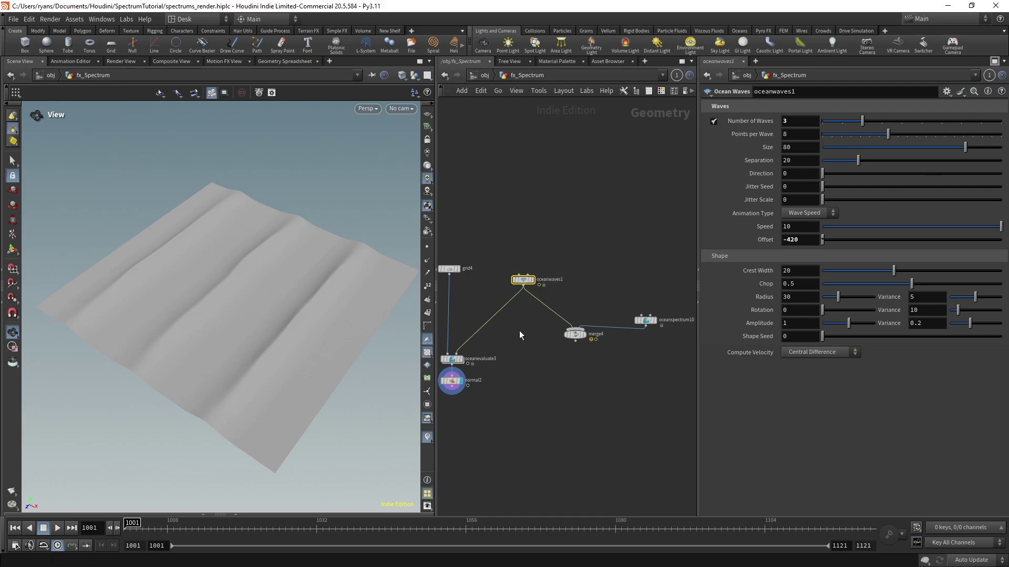
- Insert the Merge node between Ocean Waves and Ocean Evaluate, and move the Ocean Spectrum node level with Ocean Waves
left_click_drag(575, 336, 523, 326)
left_click(647, 321)
left_click_drag(646, 321, 656, 281)
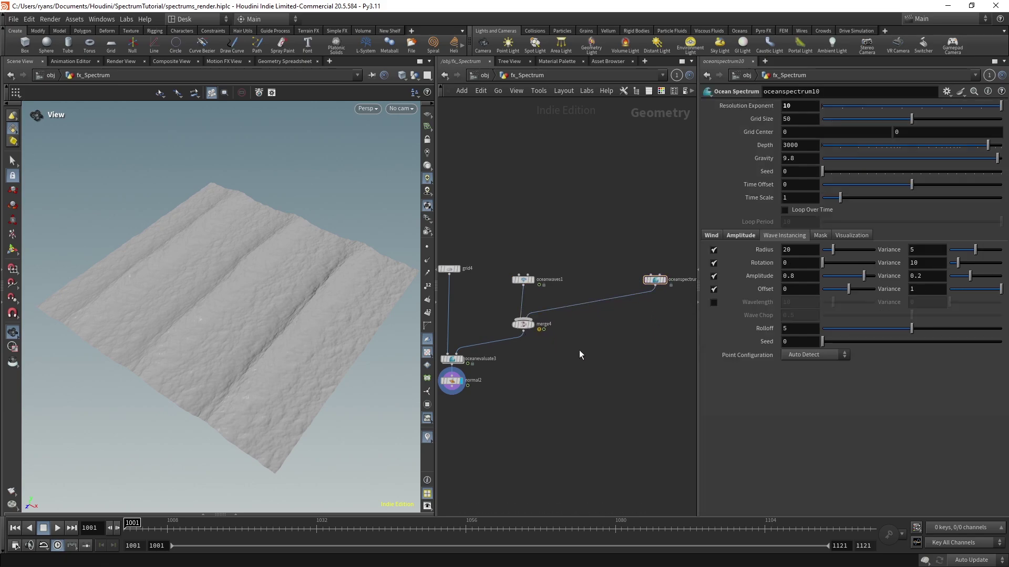
- Examine the combined wave and spectrum surface from a low angle and up close, scrubbing the timeline to check its motion
left_click_drag(315, 357, 284, 299)
right_click_drag(284, 299, 322, 309)
left_click_drag(322, 308, 290, 329)
middle_click_drag(290, 329, 263, 328)
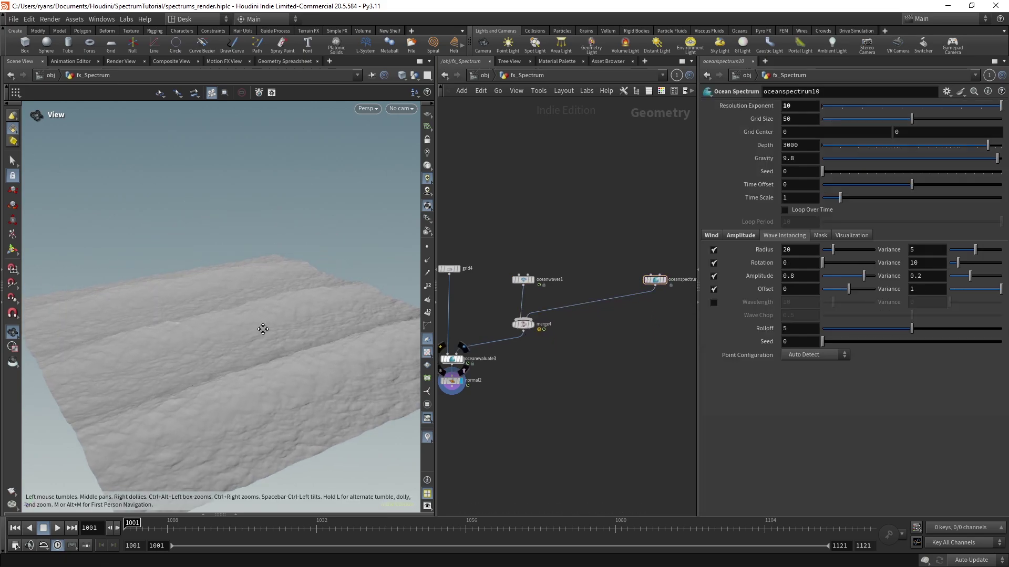
left_click_drag(263, 329, 262, 333)
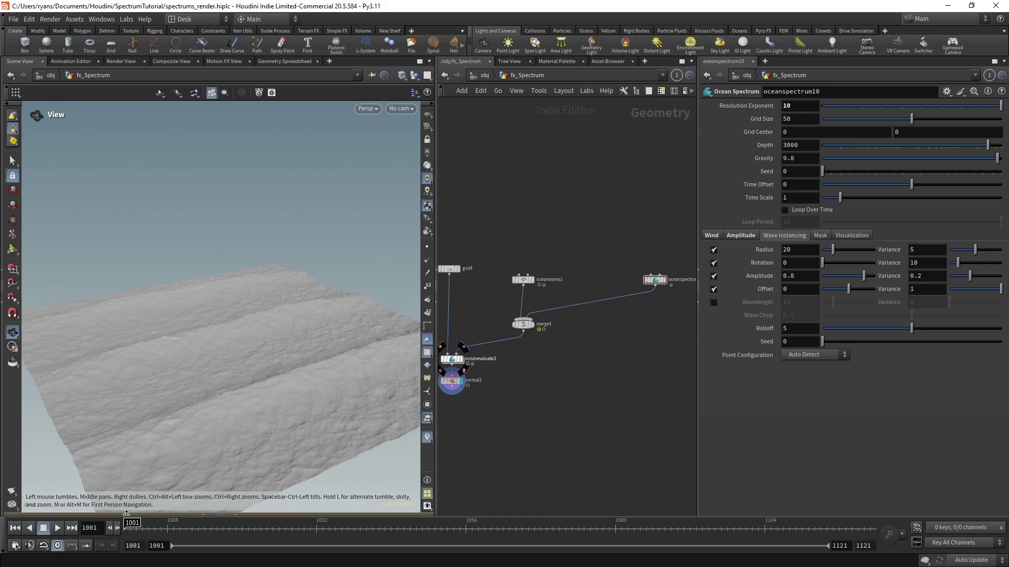
mouse_move(134, 525)
left_mouse_down()
mouse_move(383, 511)
mouse_move(356, 520)
mouse_move(124, 517)
left_mouse_up()
right_click_drag(222, 342, 279, 345)
middle_click_drag(279, 345, 257, 305)
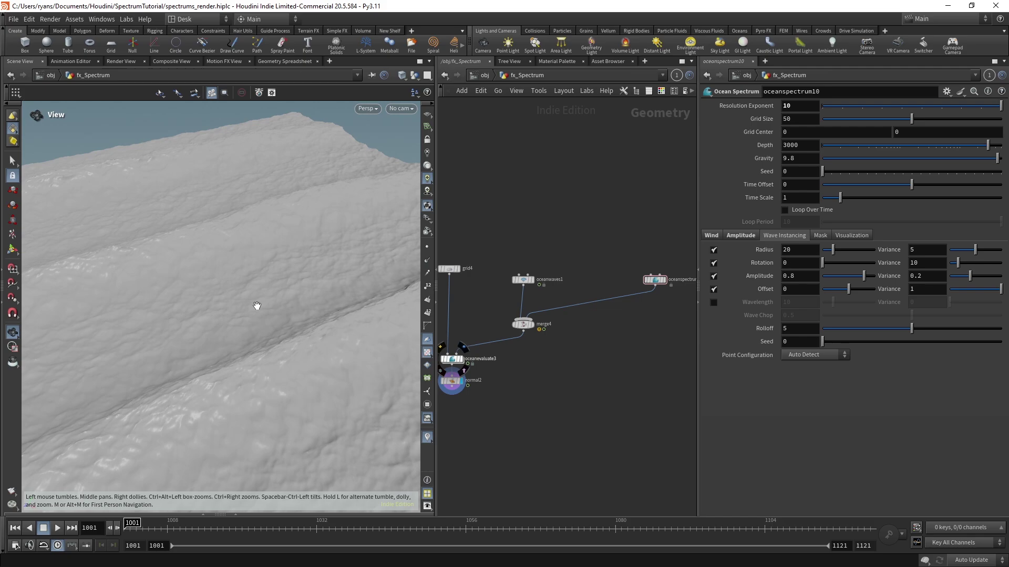